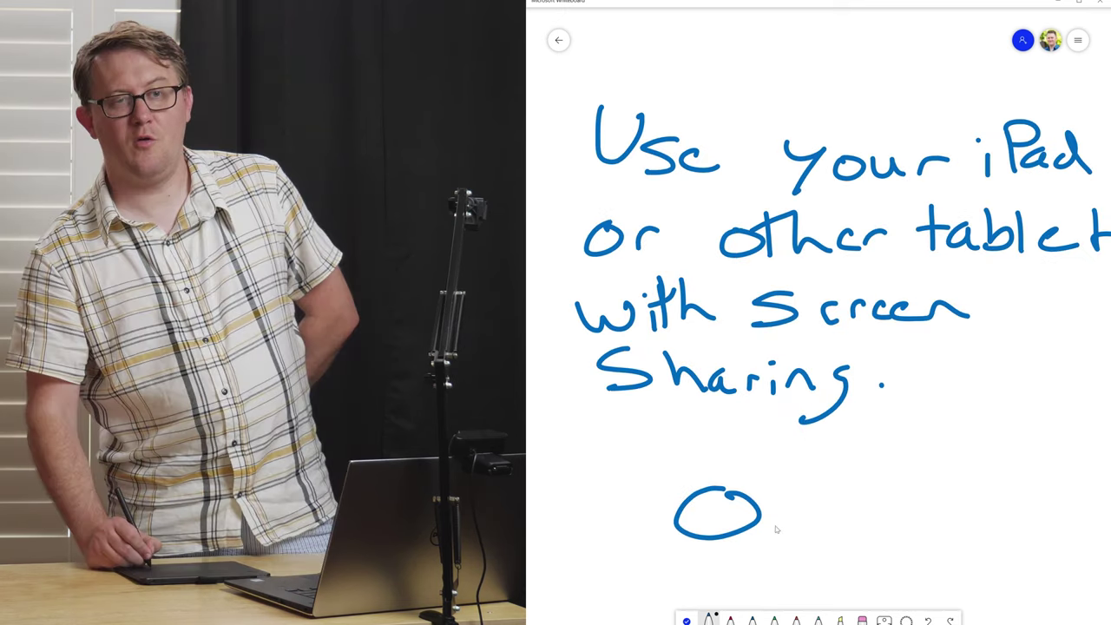
Step: Draw the letter r after the O to complete the handwritten word 'Or'
drag(776, 514, 814, 502)
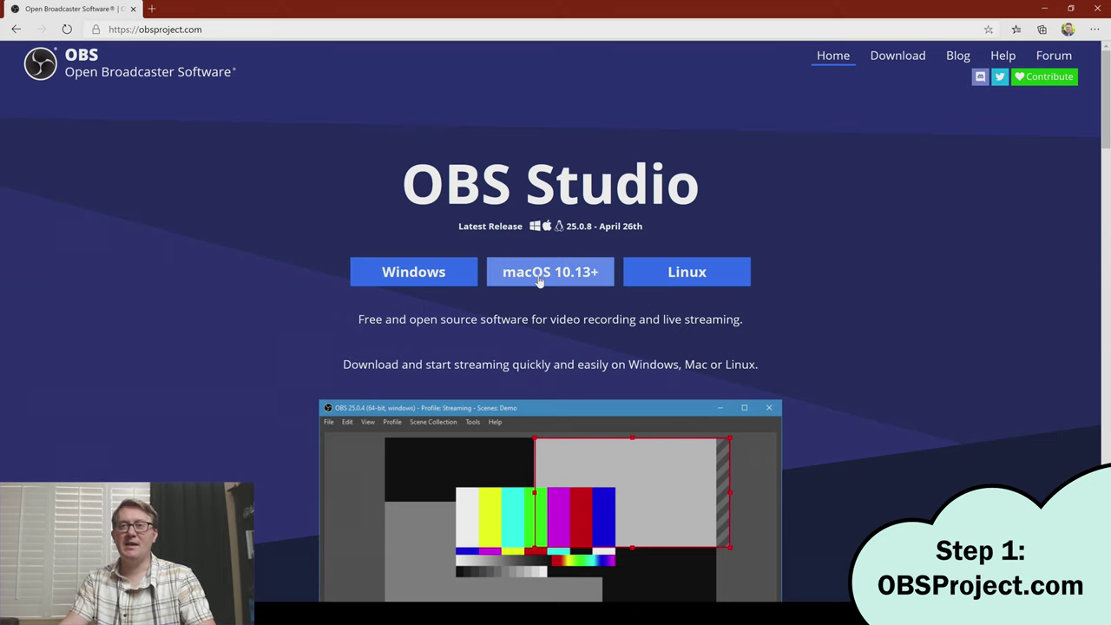
Step: Download OBS Studio 25.0.8 for Windows, install it with default options, and launch it
click(396, 274)
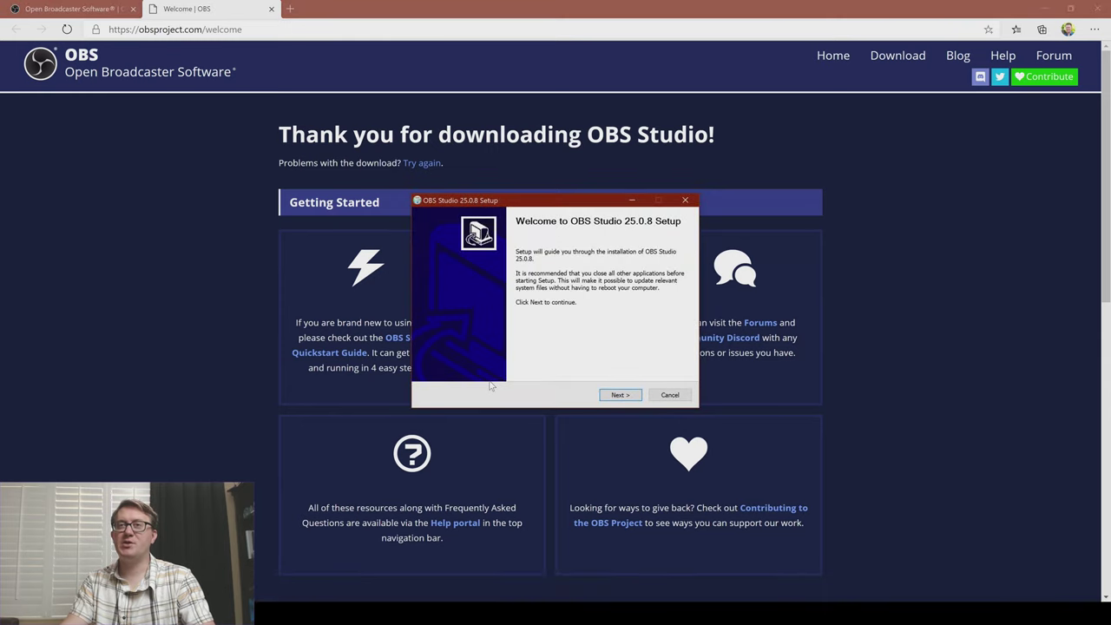
click(618, 396)
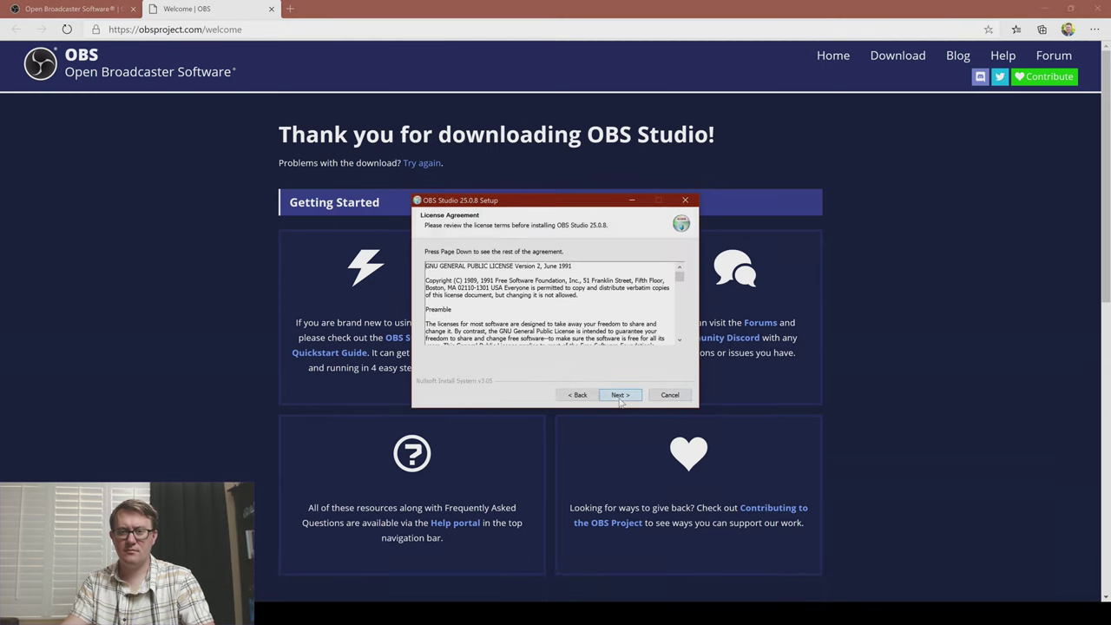
click(627, 398)
click(627, 397)
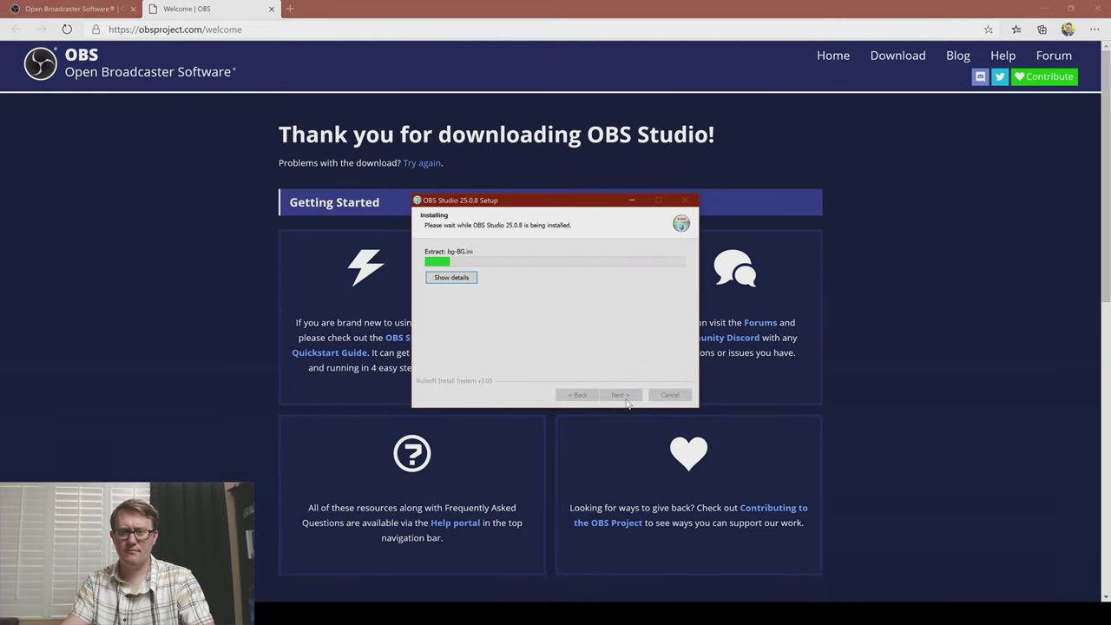
click(622, 396)
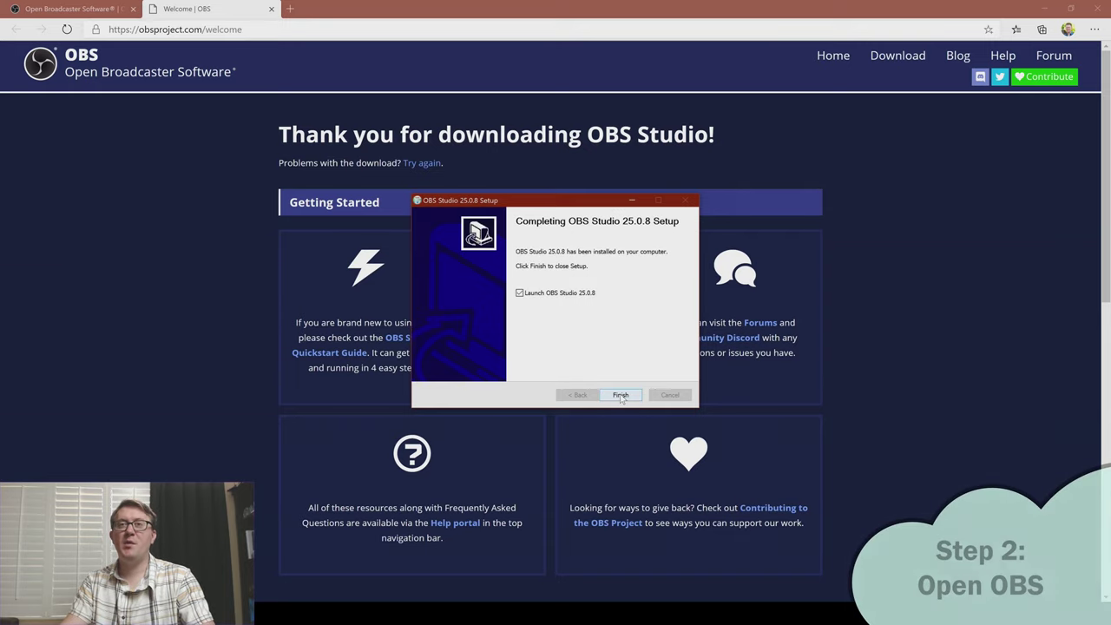
click(622, 396)
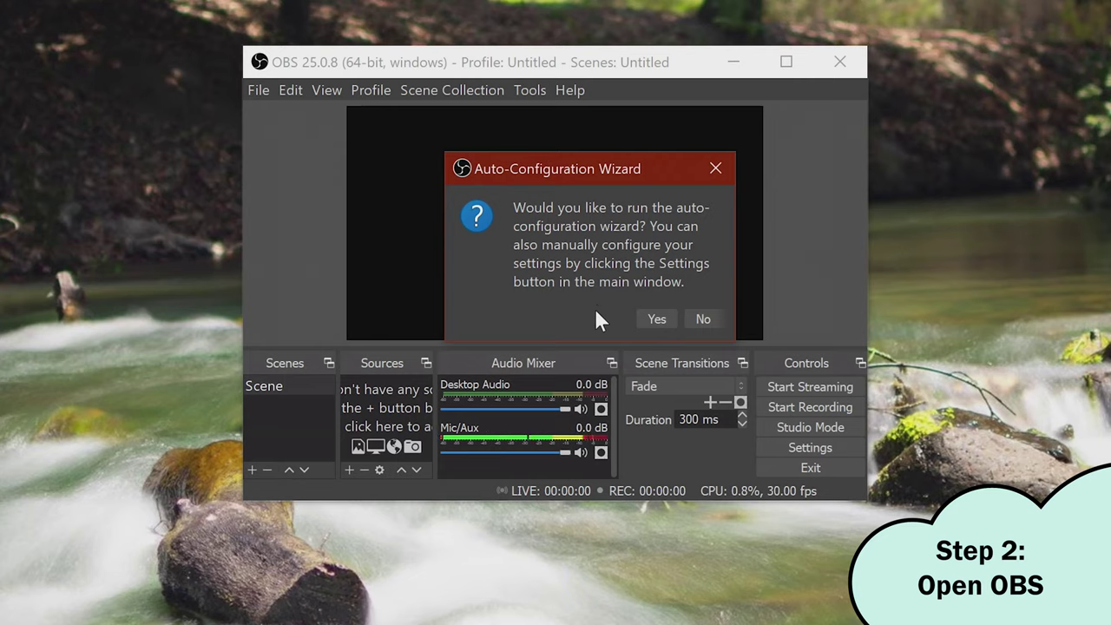
Step: Run the Auto-Configuration Wizard optimized for recording only, keeping the current 30 FPS, and apply
click(656, 319)
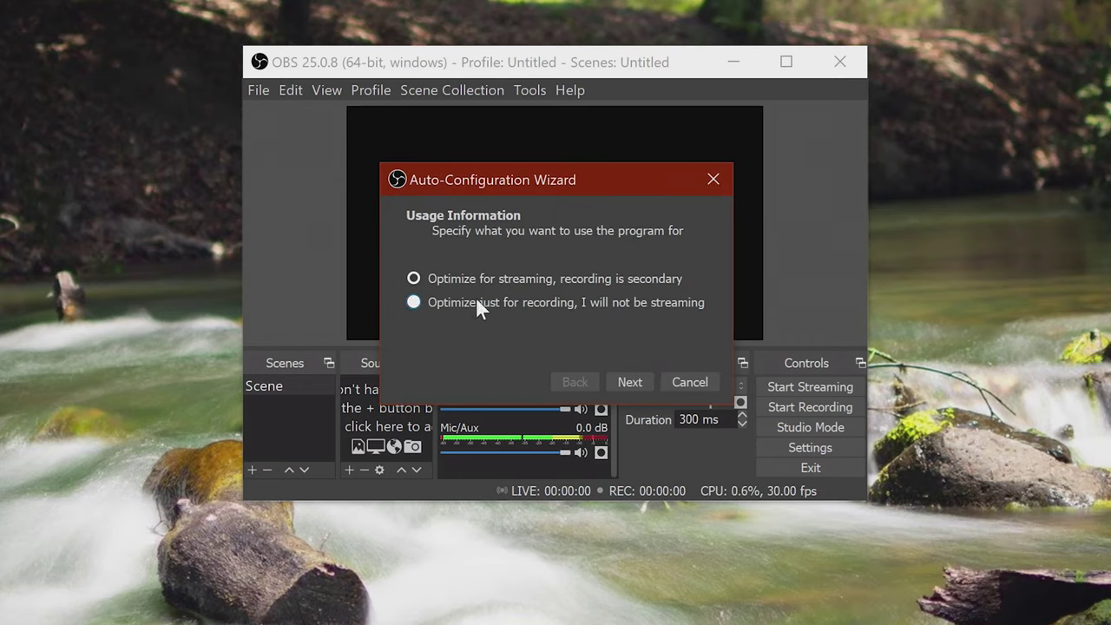
click(477, 299)
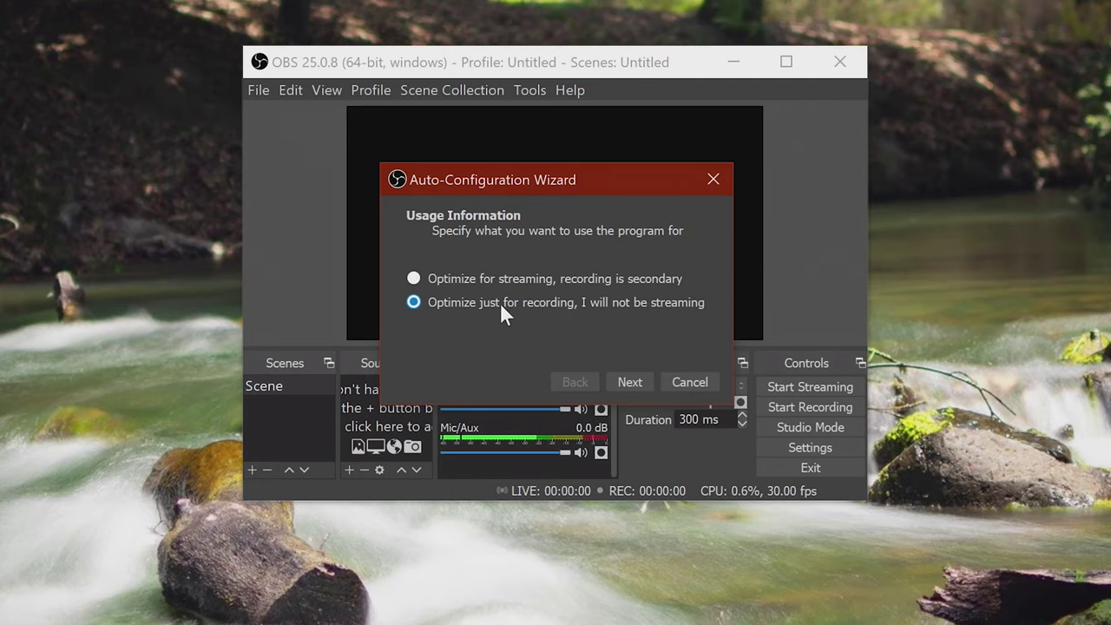
click(629, 382)
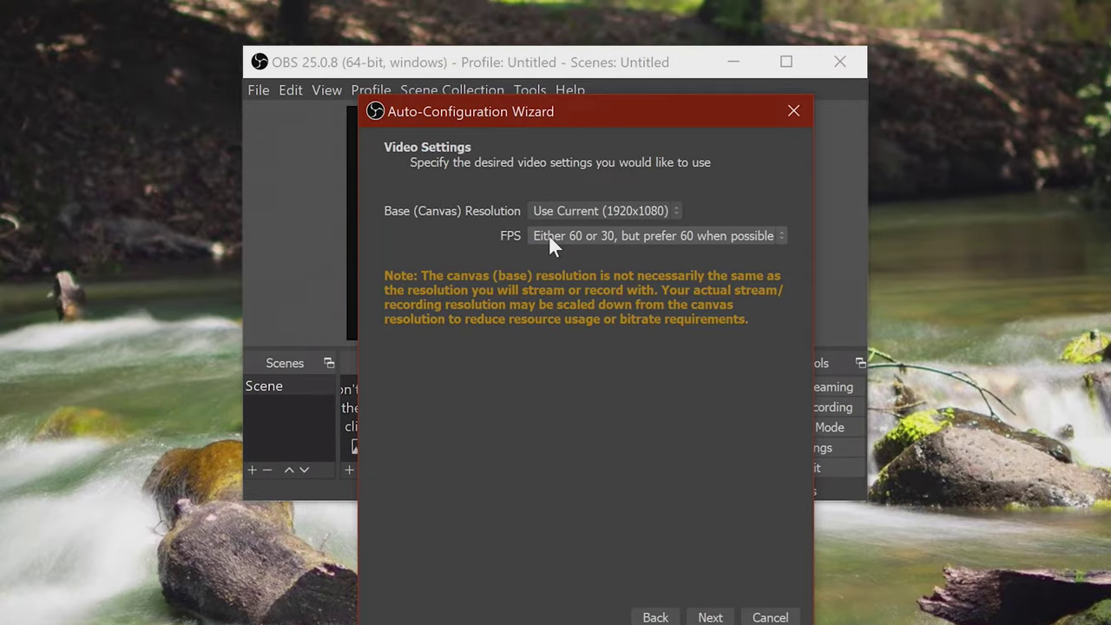
click(550, 239)
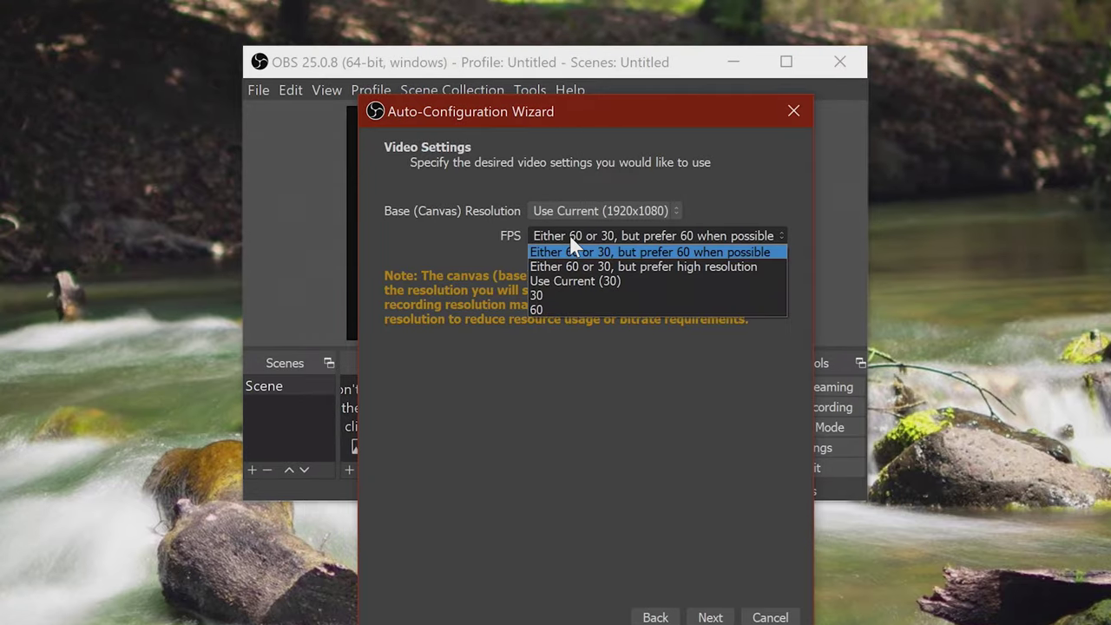
click(638, 289)
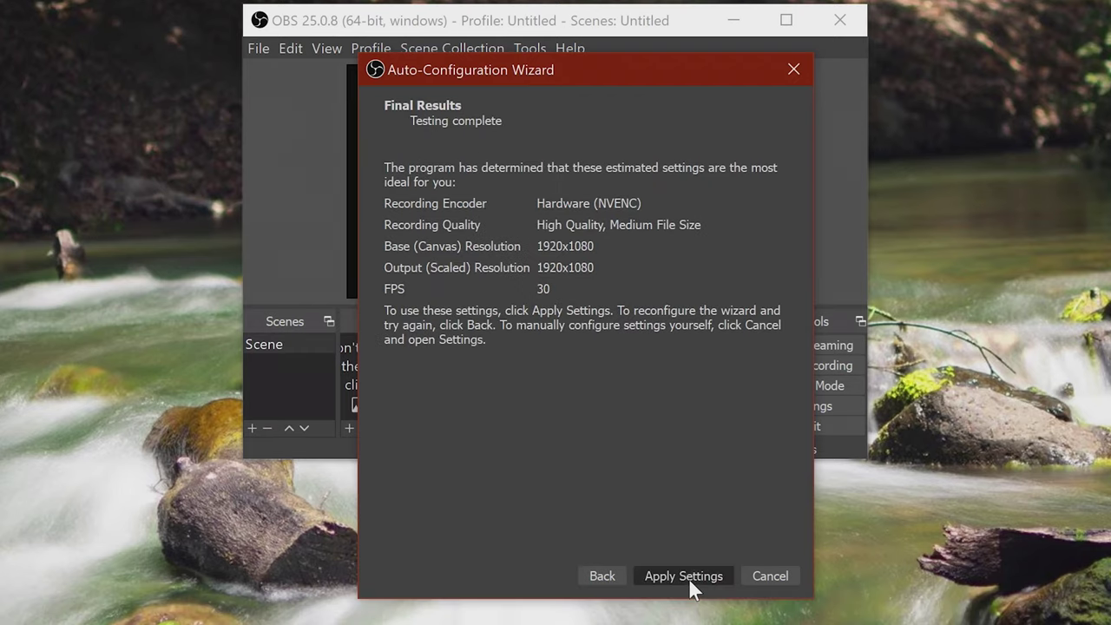
click(685, 576)
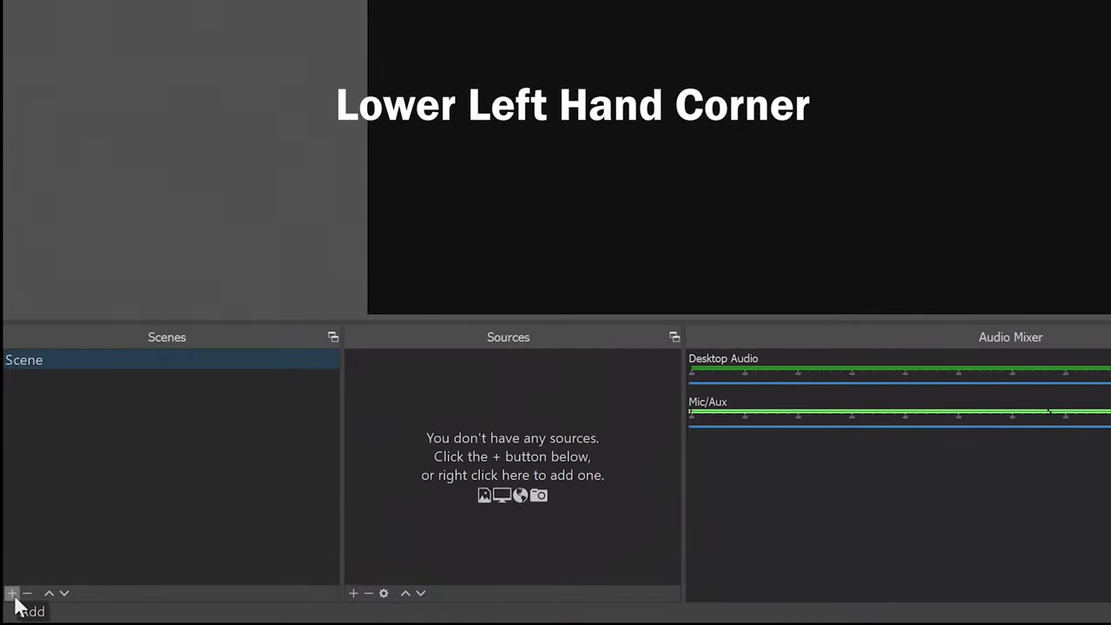
Step: Create a new scene named 'My face'
click(13, 593)
text(My face)
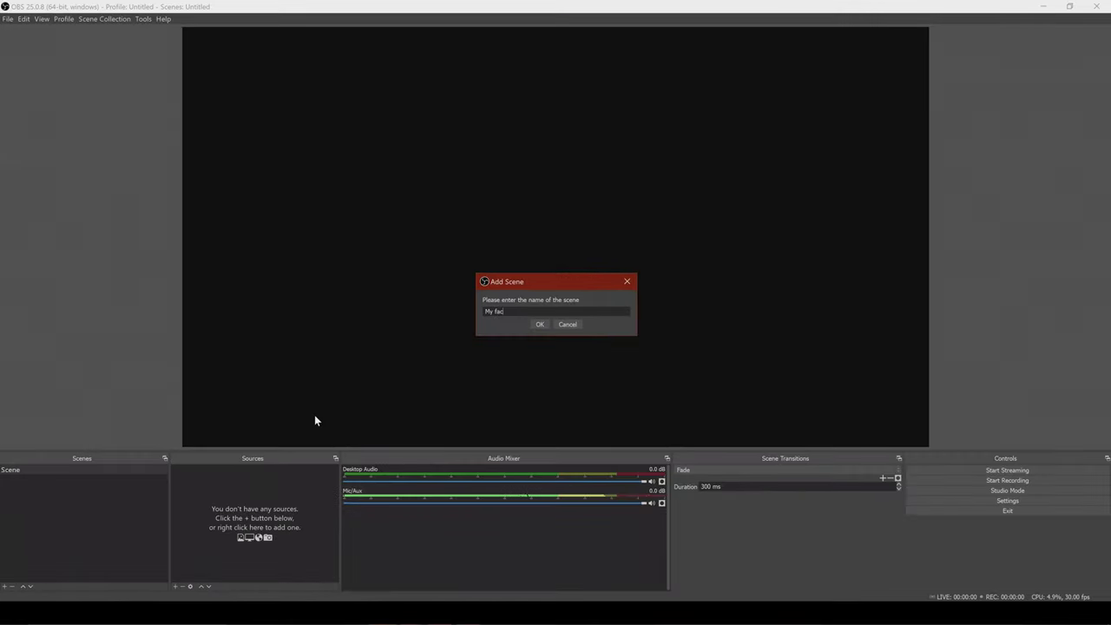
key(Return)
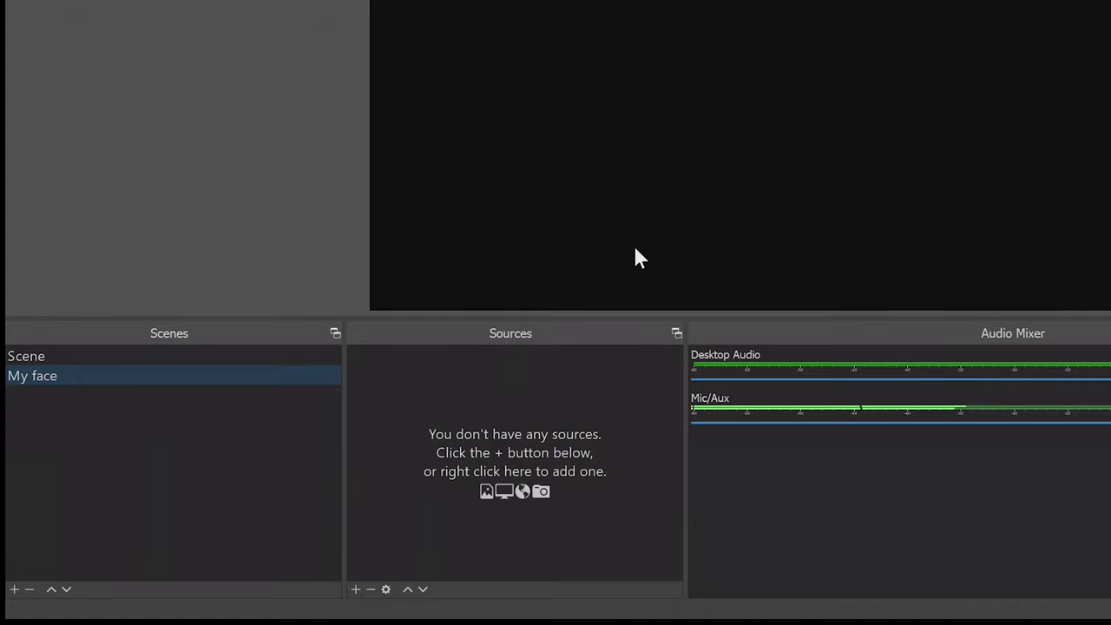
Step: Add a Video Capture Device source named 'webcam' to the scene
click(356, 591)
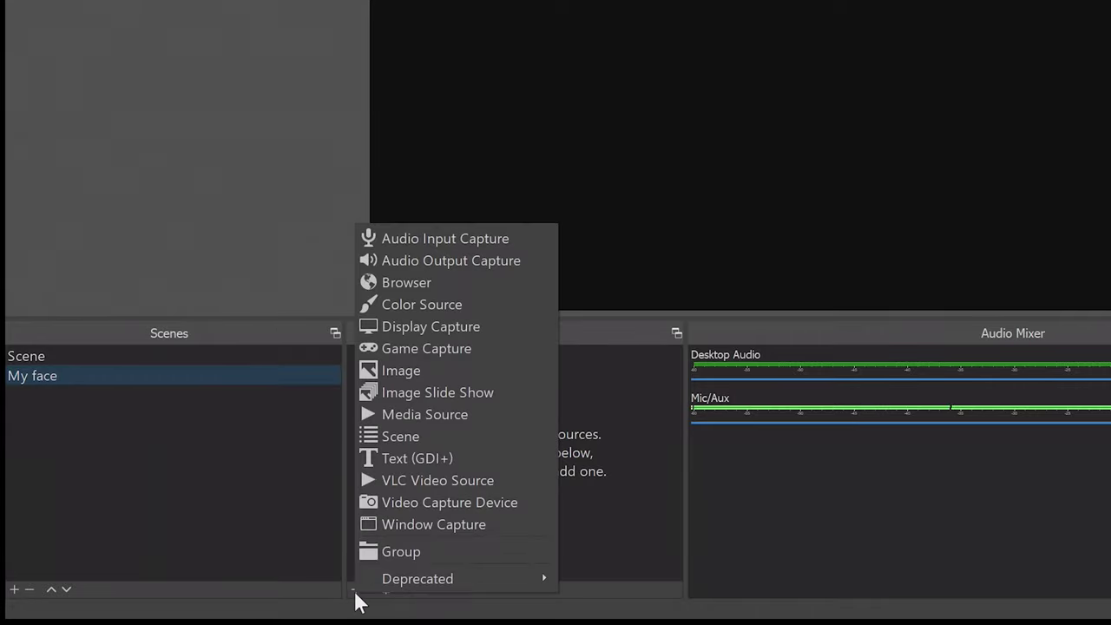
click(425, 503)
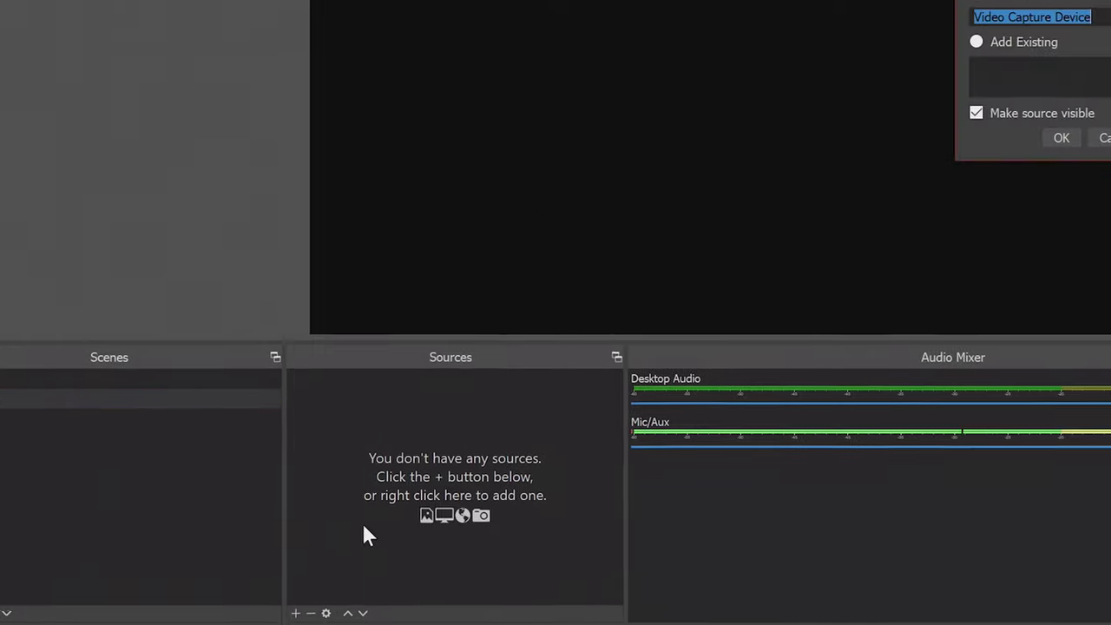
text(webcam)
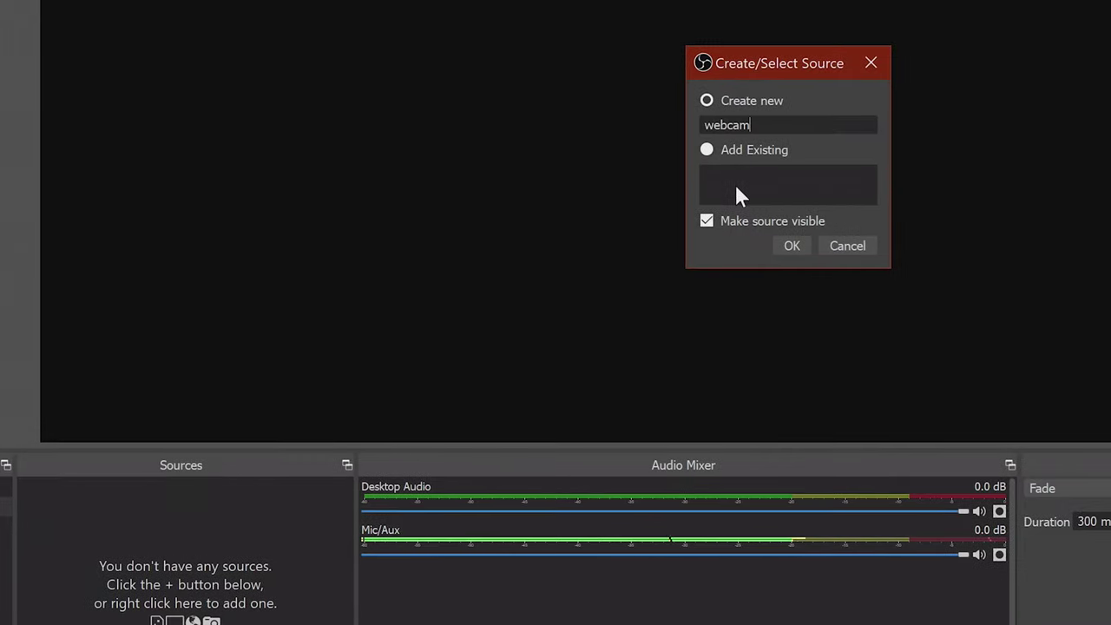
key(Return)
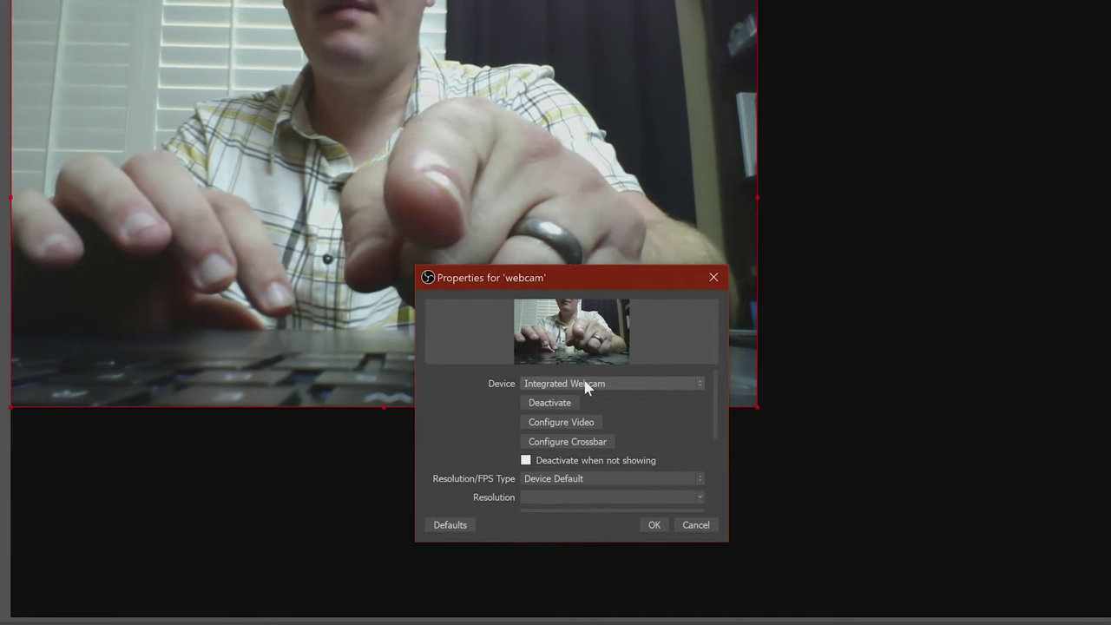
Step: Set the webcam source to HD Pro Webcam C920 with custom 1920x1080 resolution
click(586, 387)
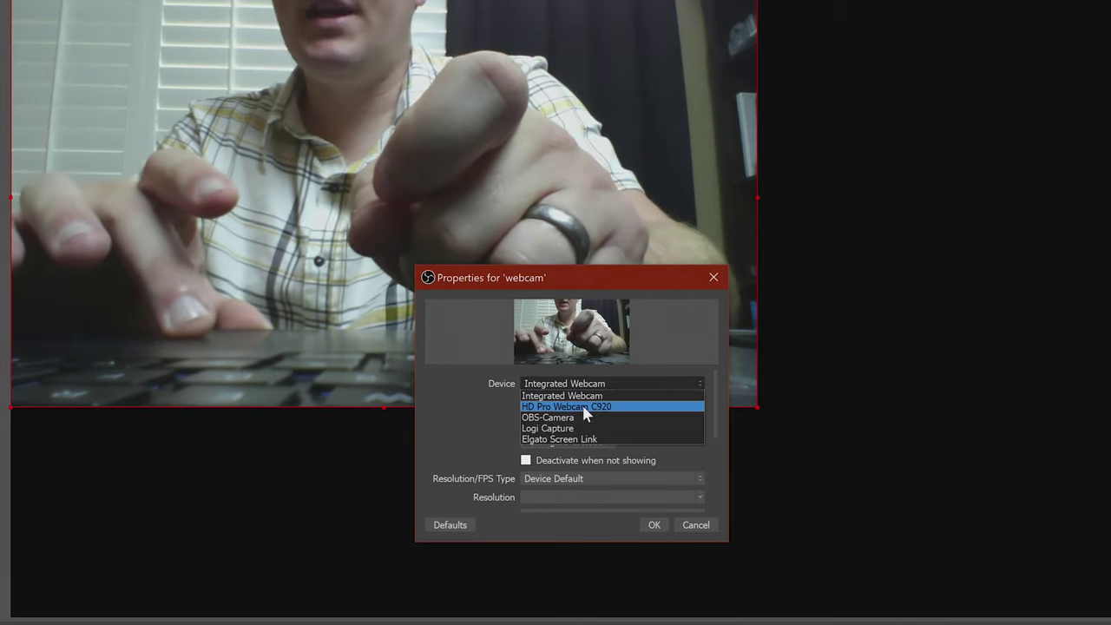
click(583, 408)
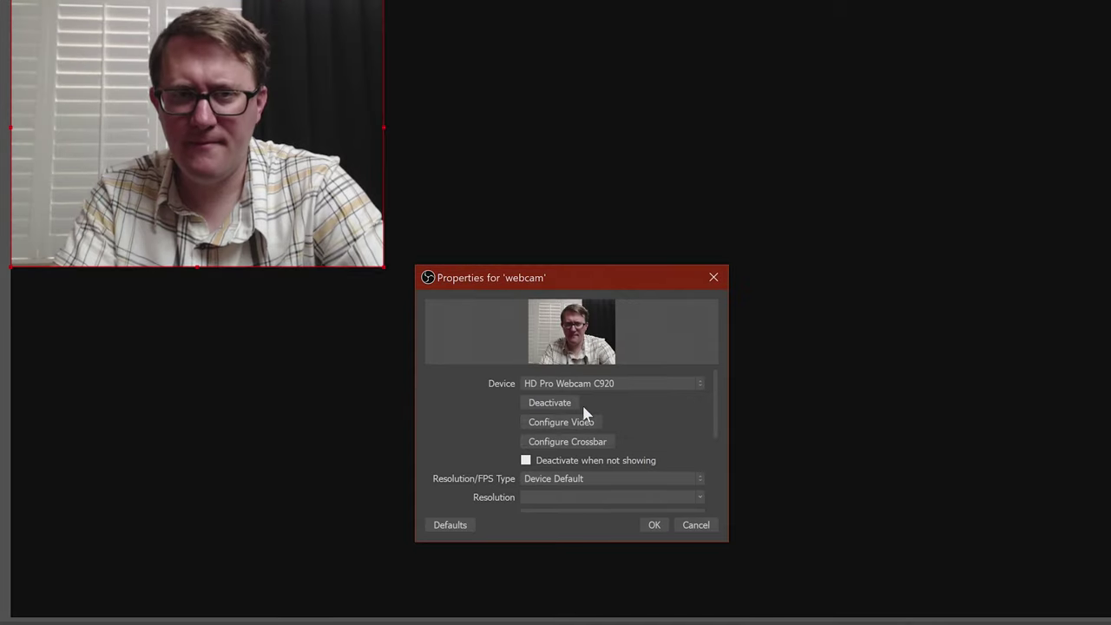
scroll(584, 414, down, 2)
click(560, 431)
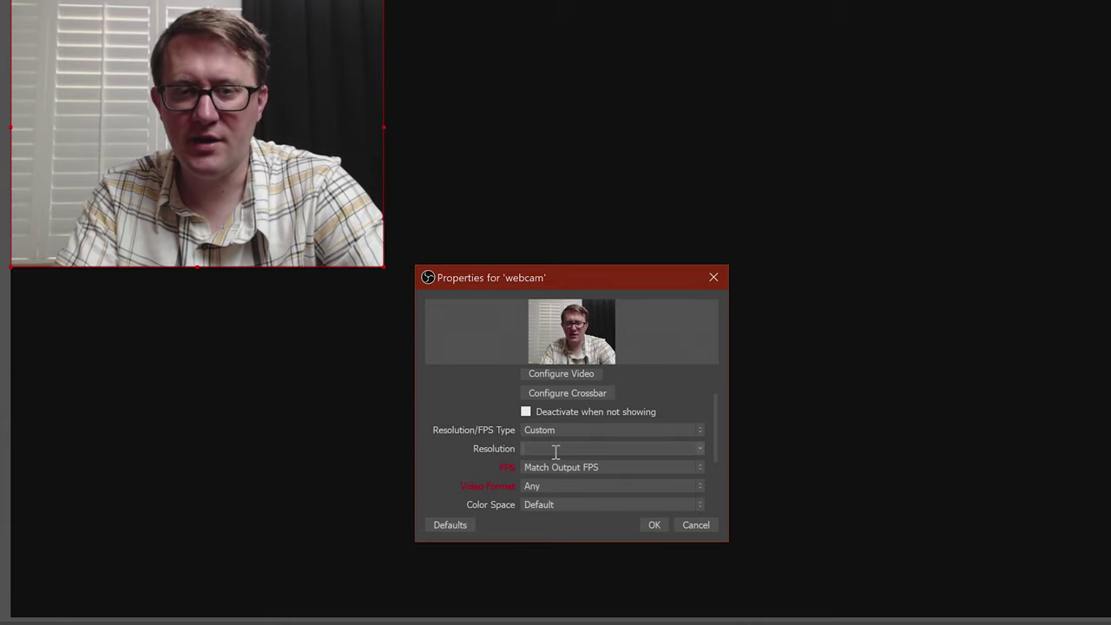
click(702, 453)
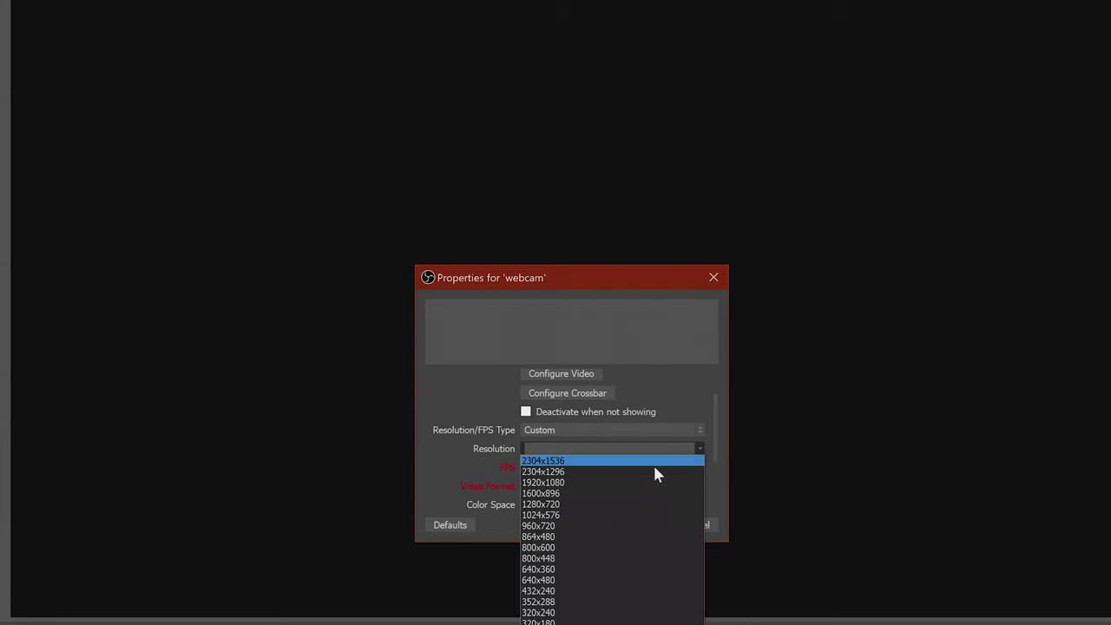
click(615, 483)
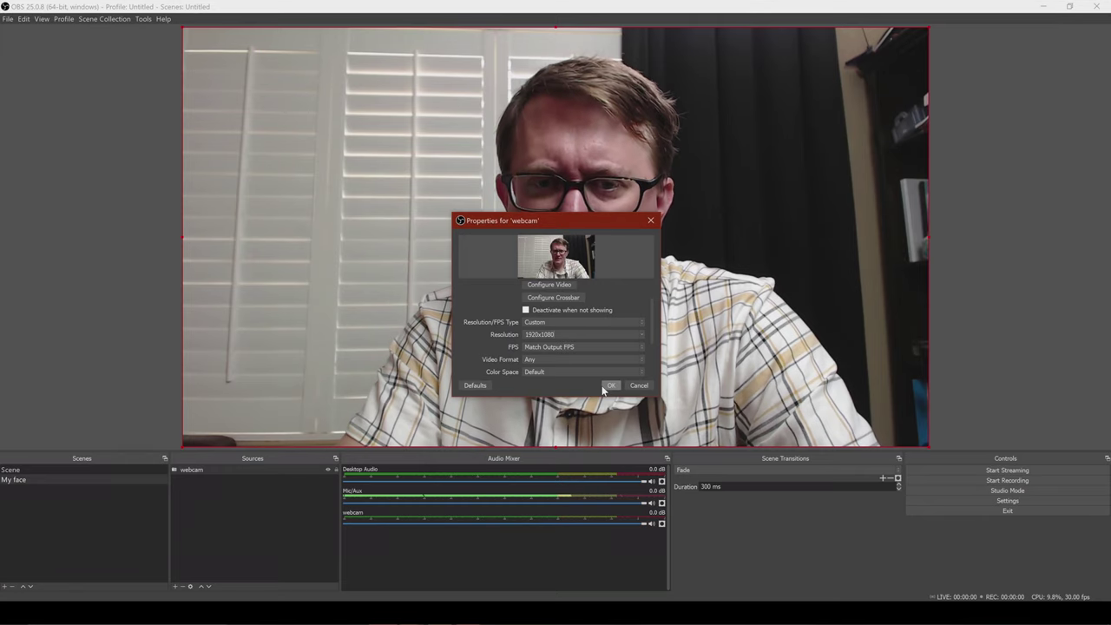
click(611, 385)
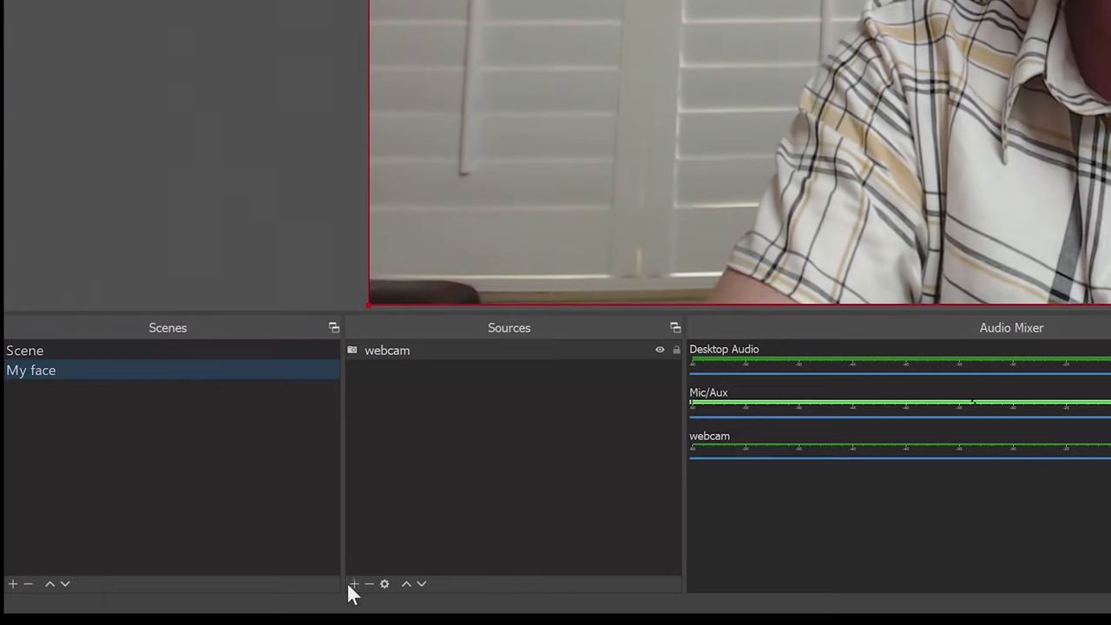
Step: Add a Text (GDI+) source named 'my name' displaying the presenter's name in Arial
click(175, 590)
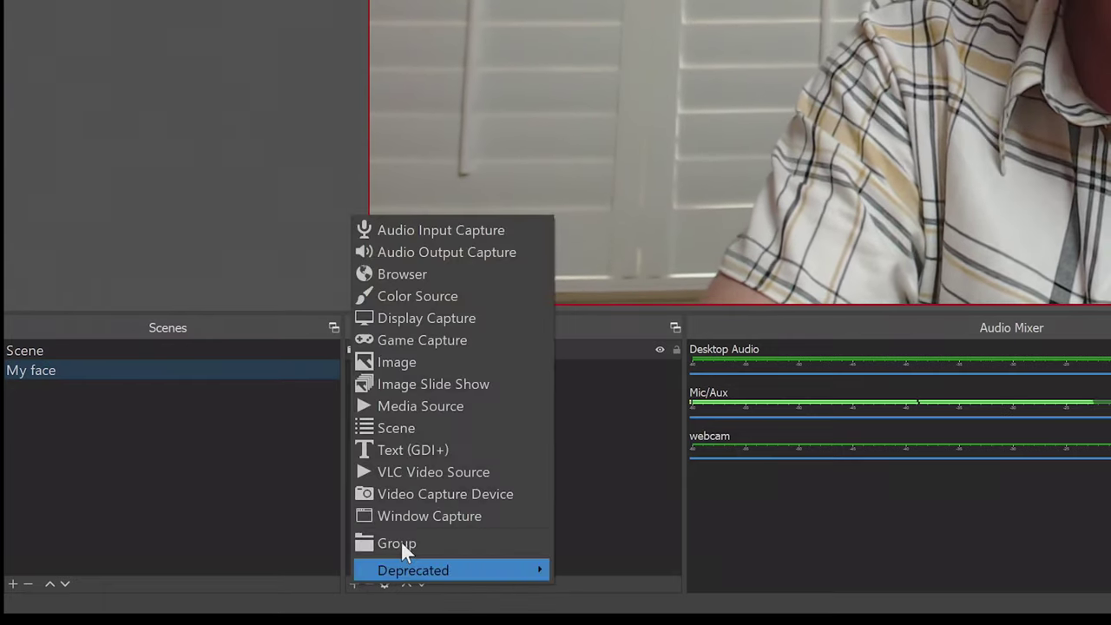
click(427, 448)
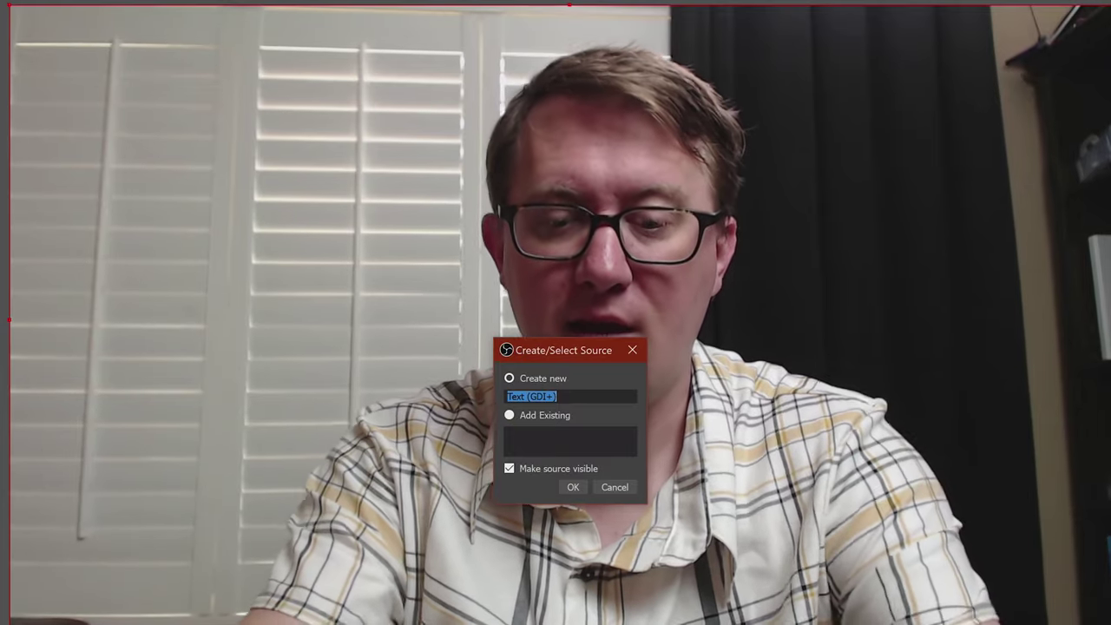
text(my name)
click(567, 482)
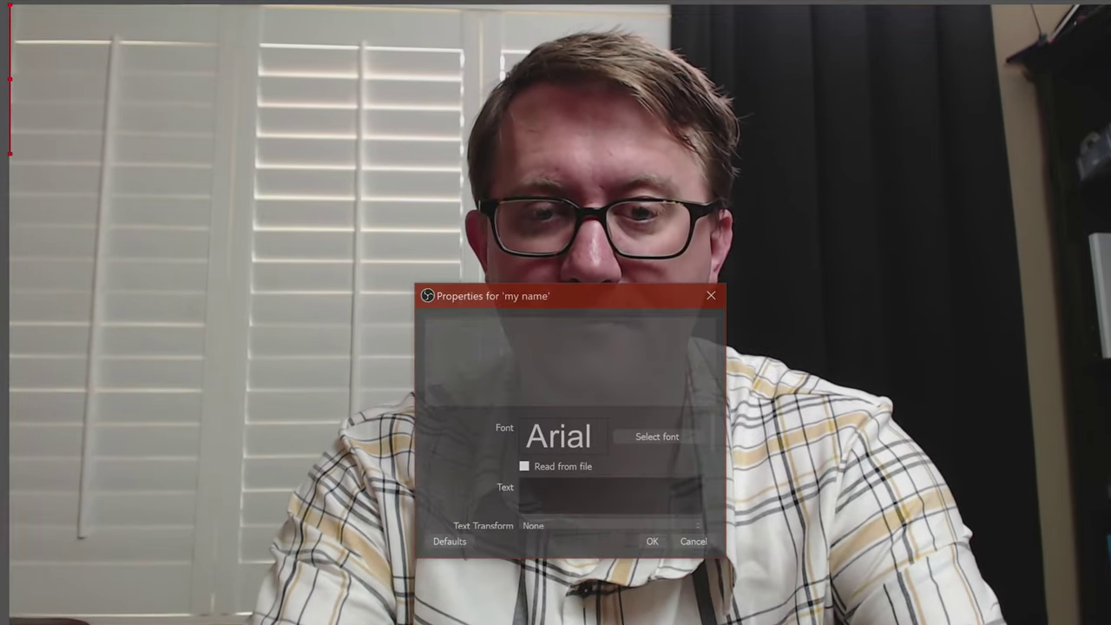
click(566, 487)
text(Mike Shaw)
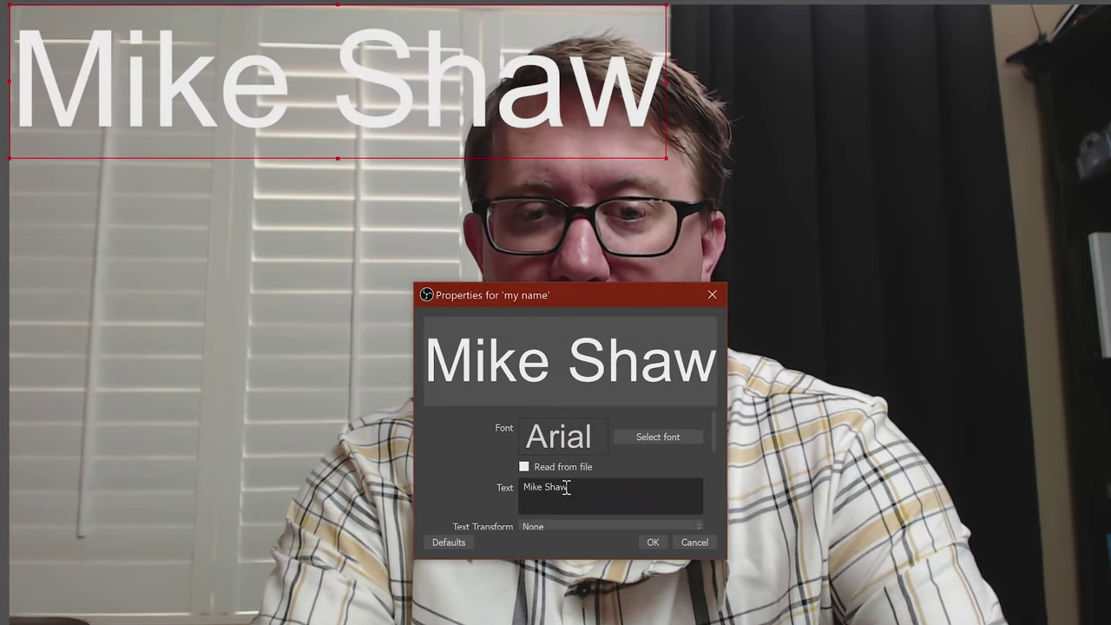
click(665, 442)
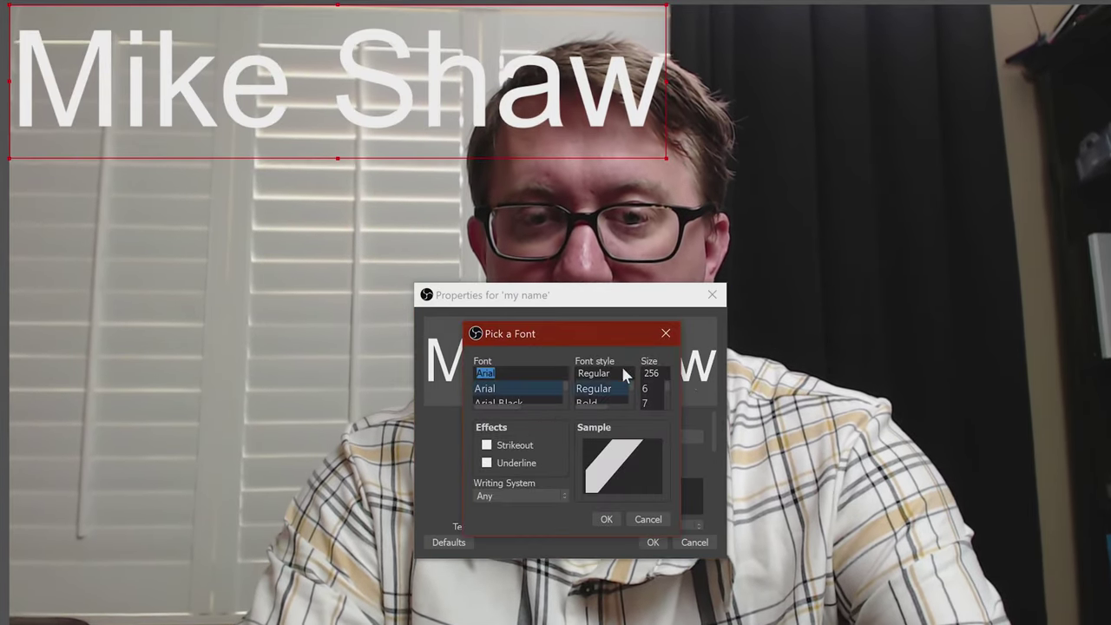
click(664, 334)
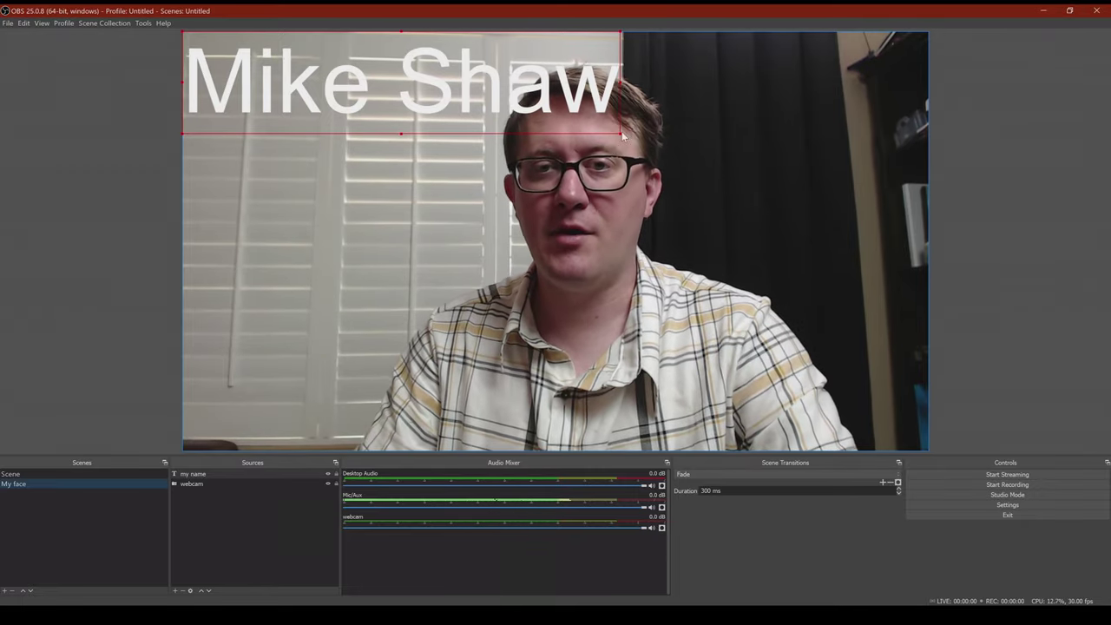
Step: Move and shrink the name caption into the lower-left corner, then start adding an Image source
drag(538, 64, 548, 375)
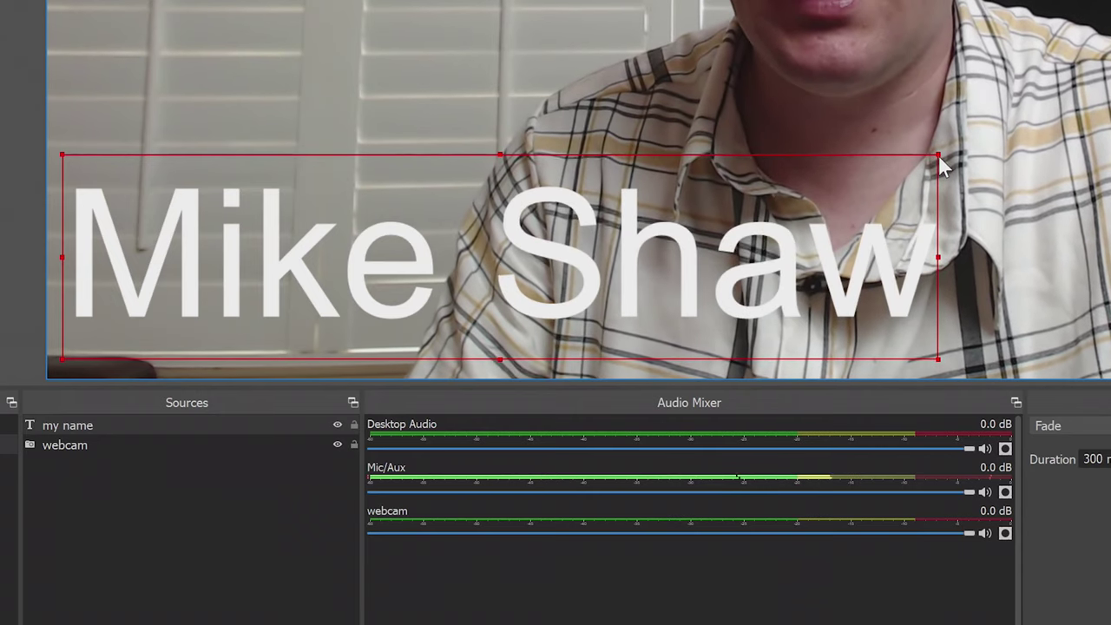
drag(938, 155, 395, 292)
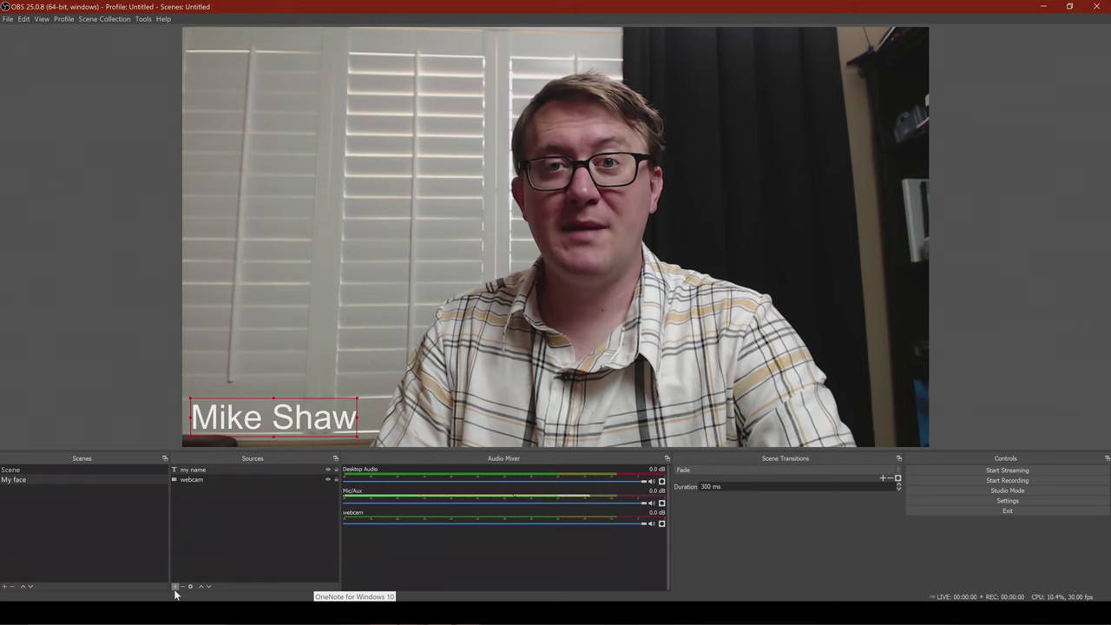
click(176, 588)
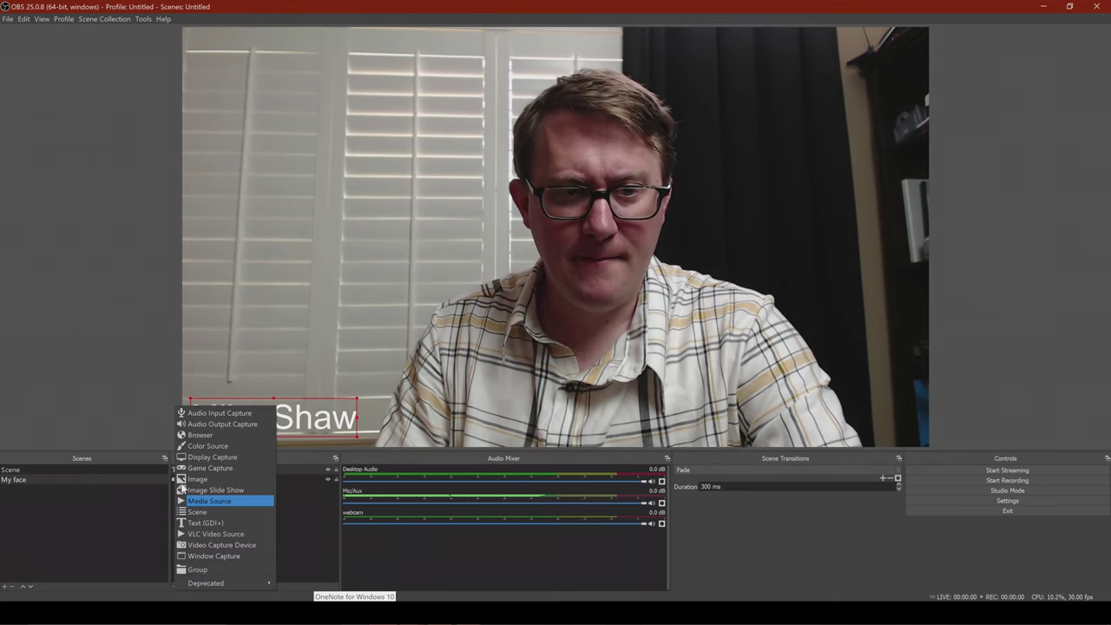
click(198, 479)
Step: Create the Image source and load a picture file into it
click(558, 348)
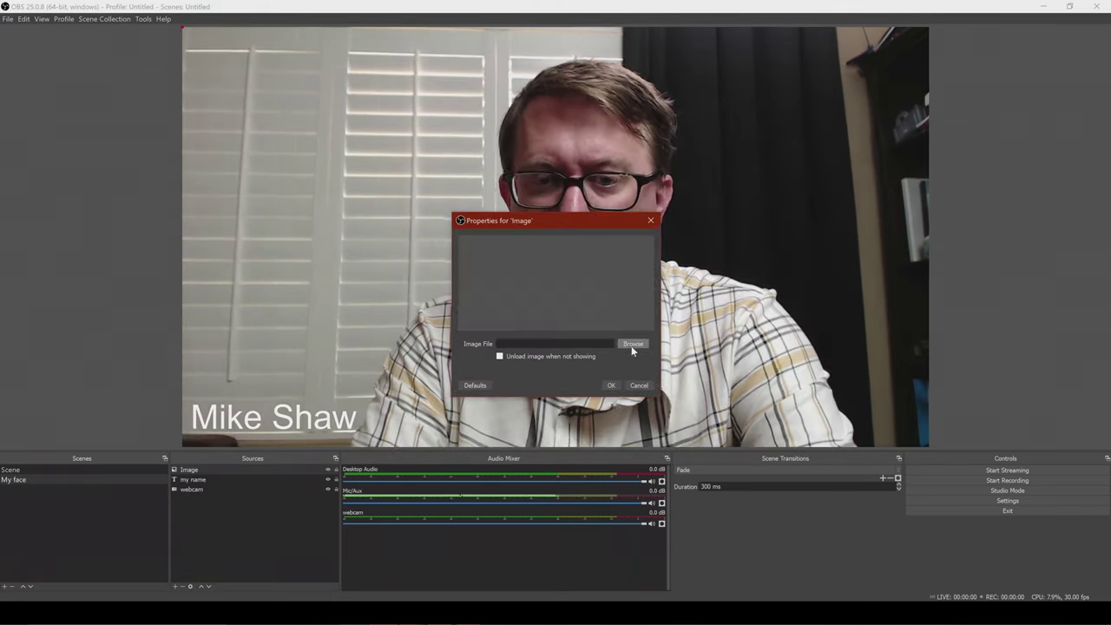
click(633, 343)
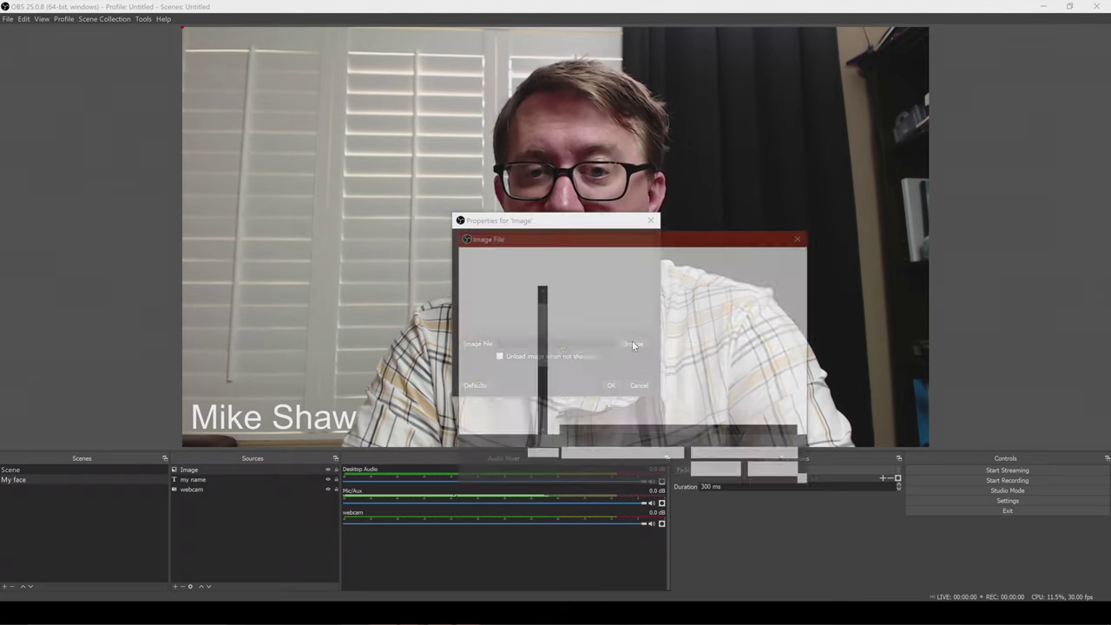
double_click(632, 344)
click(611, 385)
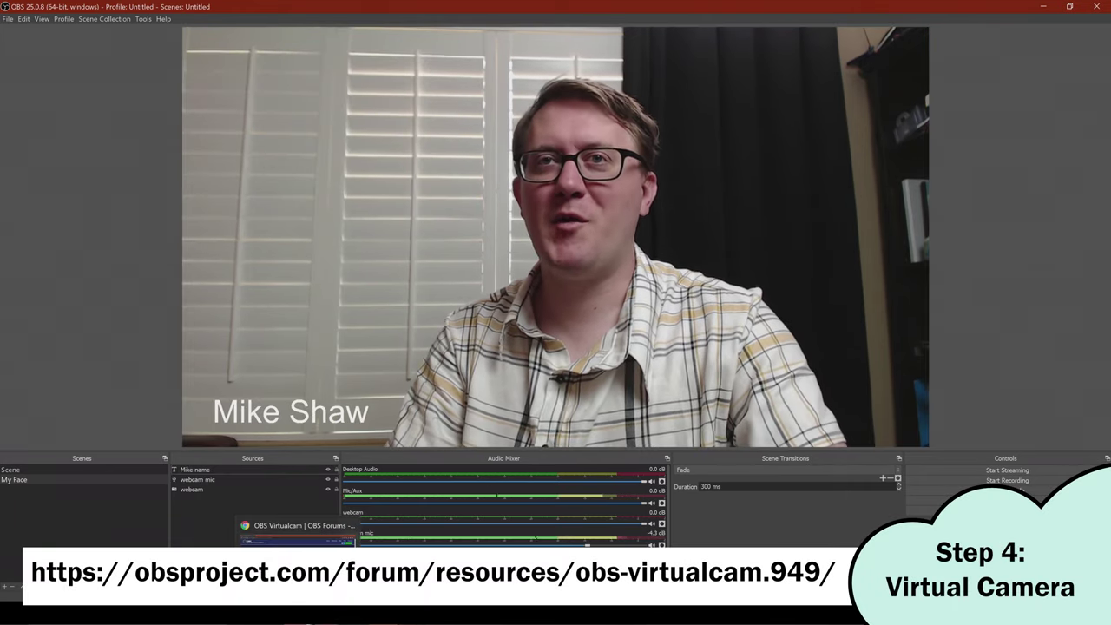
Step: Open the OBS Virtualcam plugin page and follow its Source Code link to GitHub releases
click(298, 531)
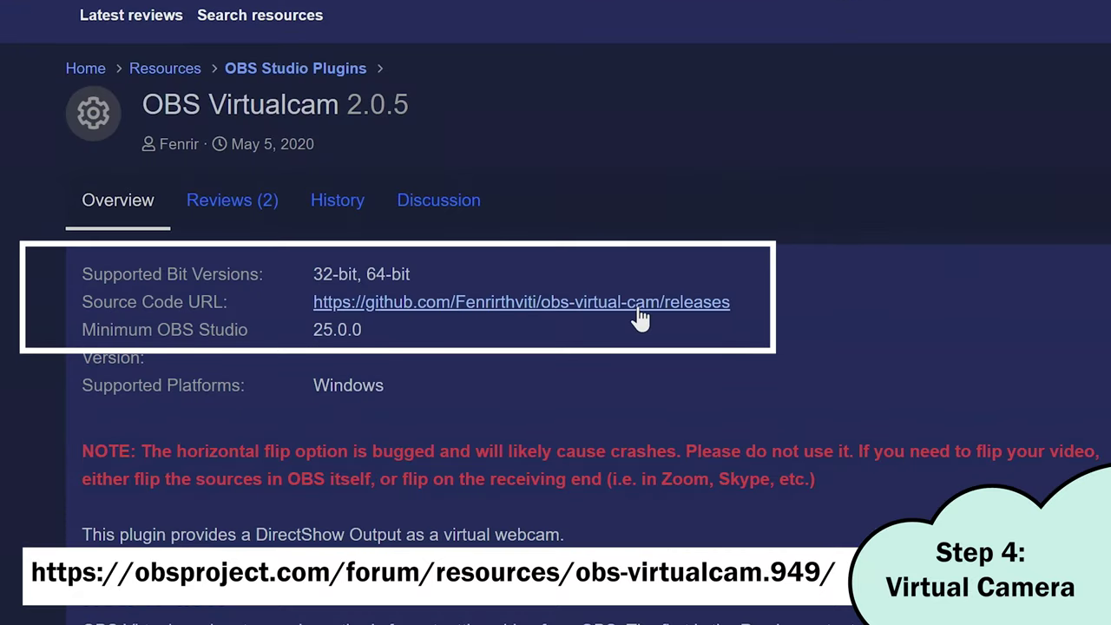
click(638, 305)
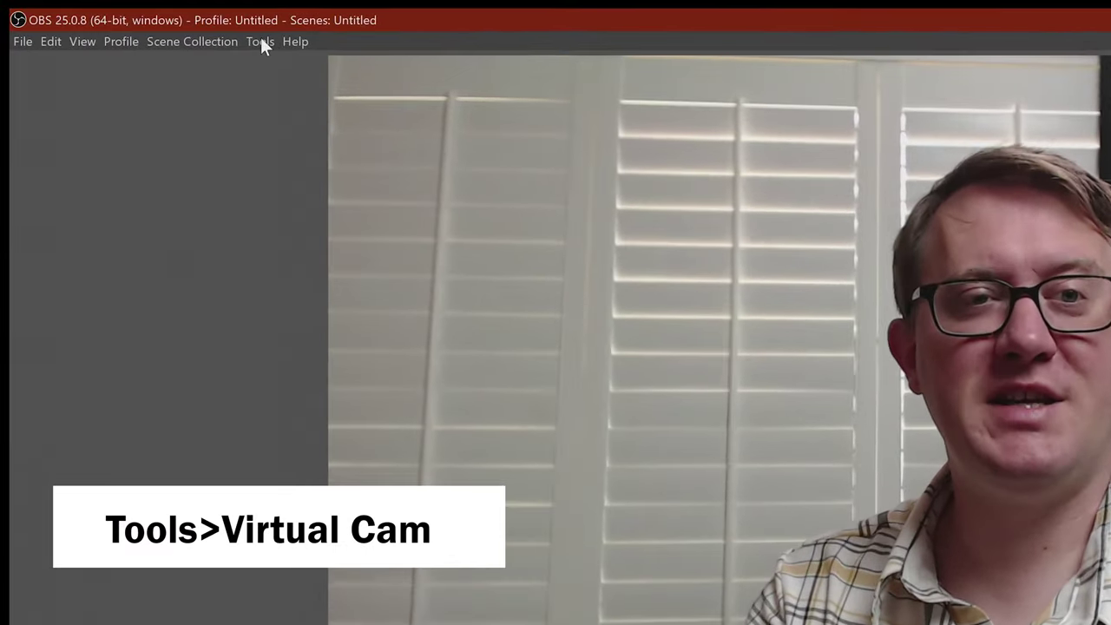
Step: Start the VirtualCam output from Tools with AutoStart enabled
click(224, 38)
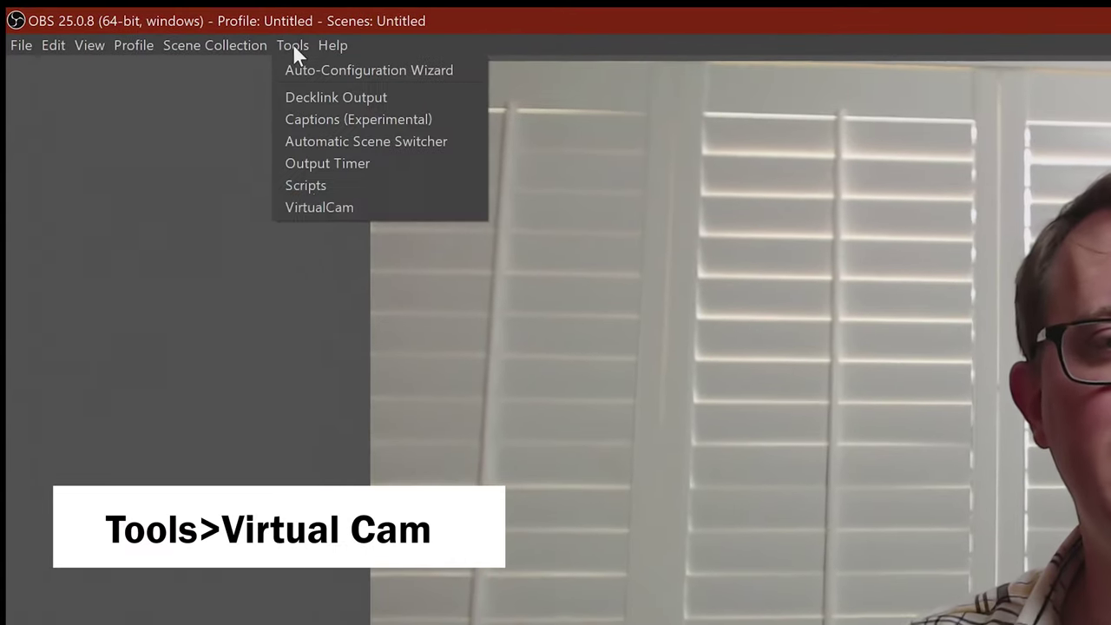
click(323, 213)
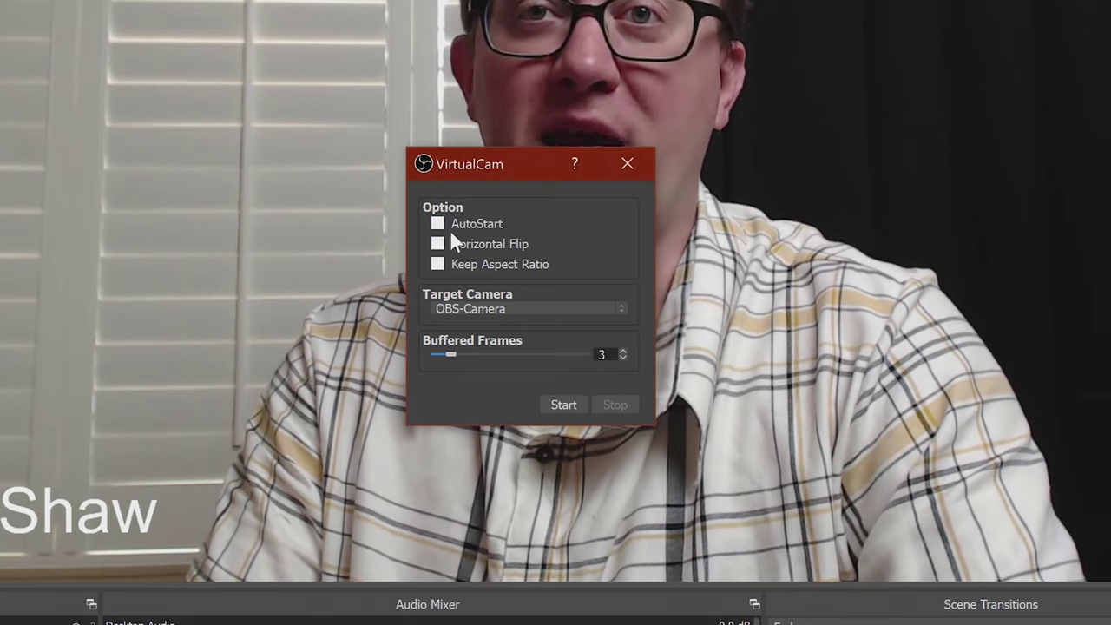
click(438, 224)
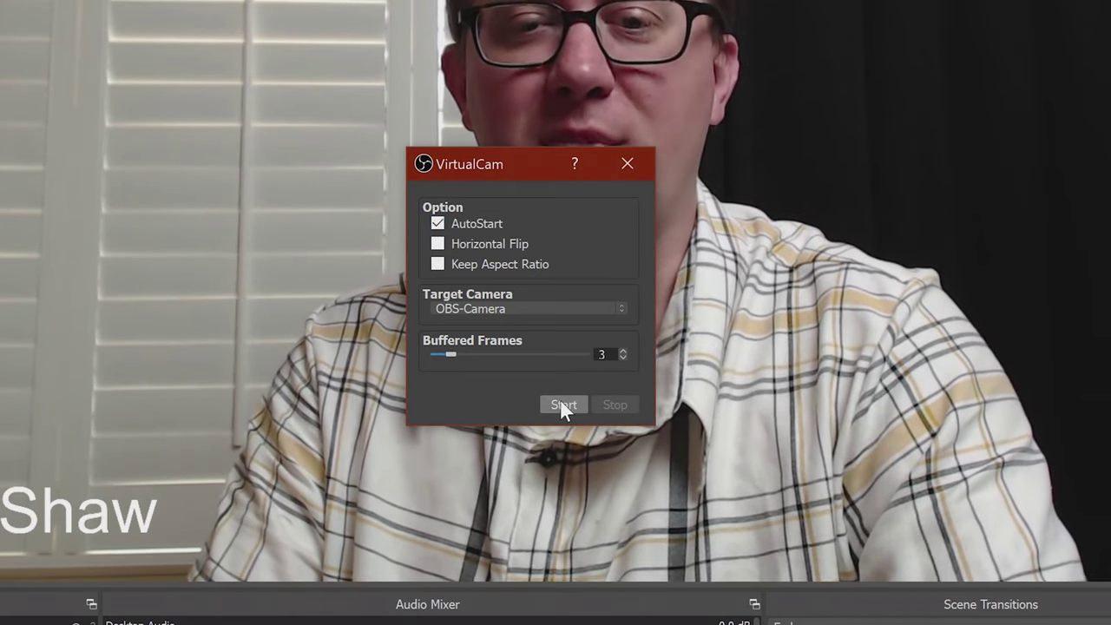
click(560, 404)
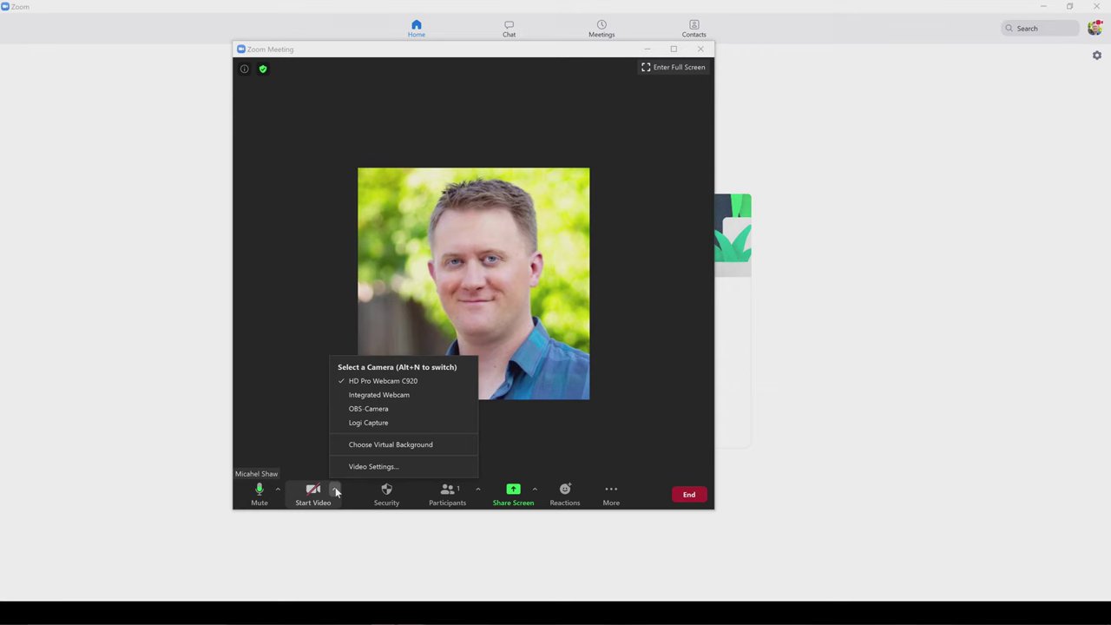
Step: Send OBS-Camera as the Zoom meeting video and turn off Mirror my video
click(385, 414)
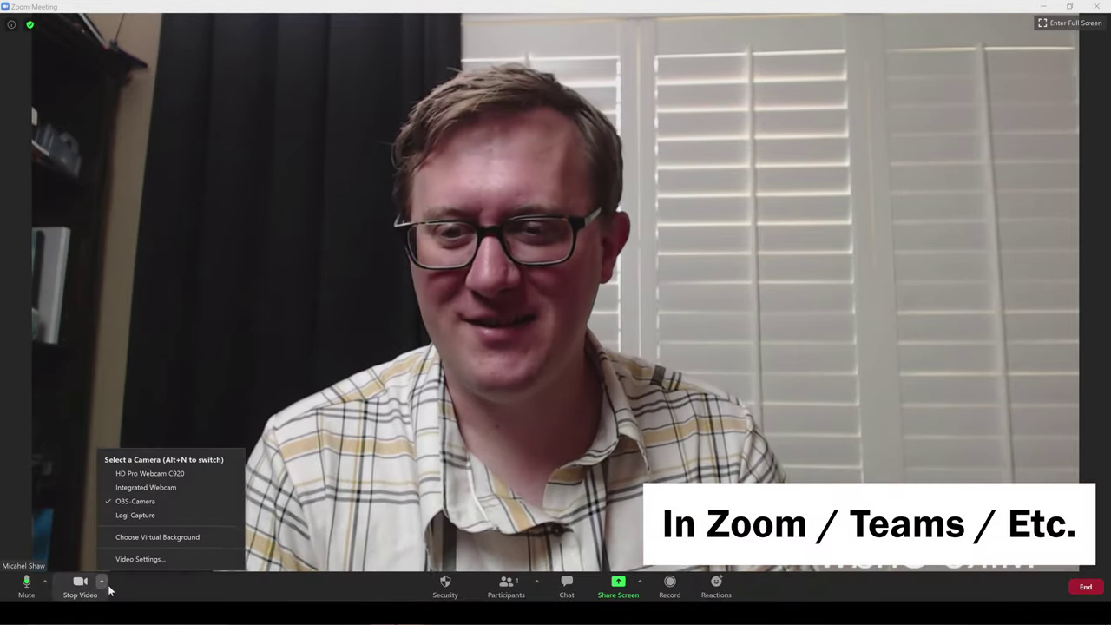
click(128, 560)
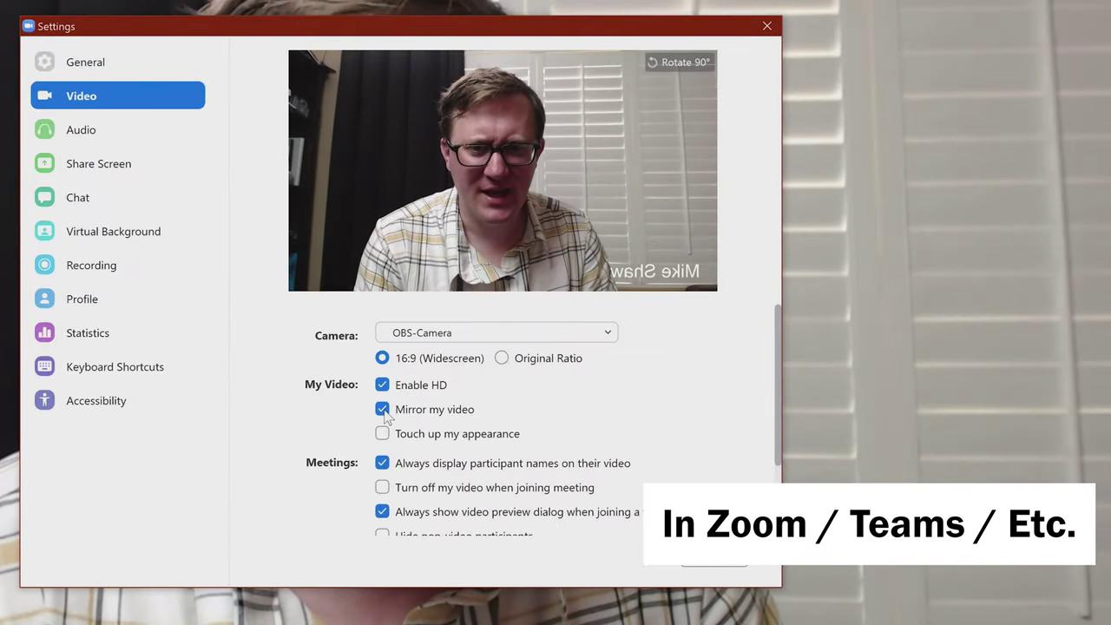
click(454, 394)
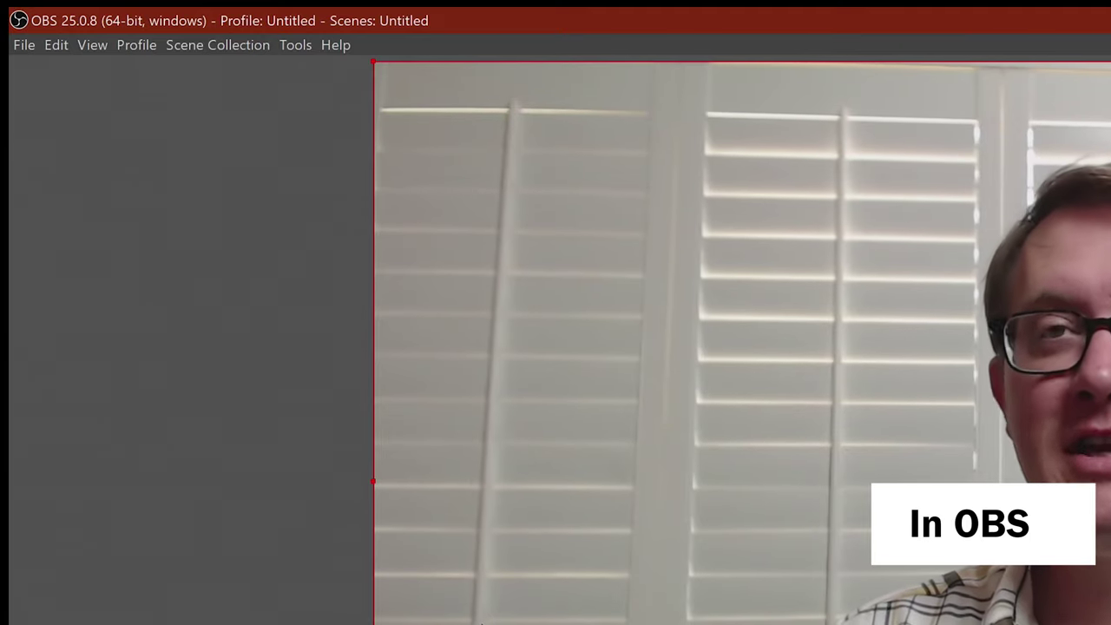
Step: Turn on Horizontal Flip in OBS Studio's VirtualCam settings
click(295, 45)
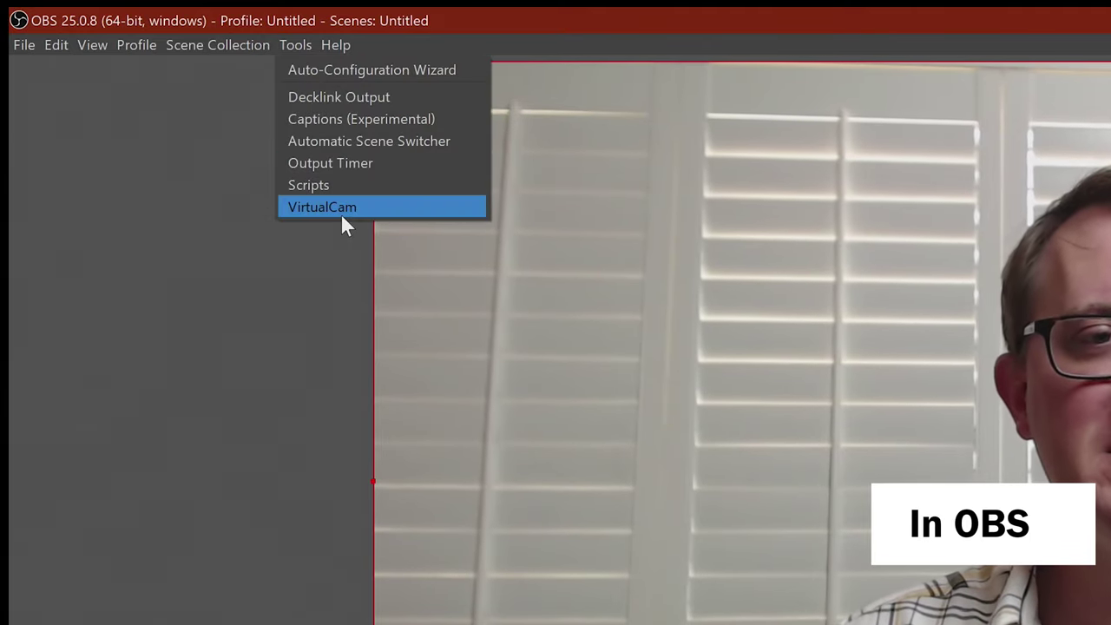
click(341, 215)
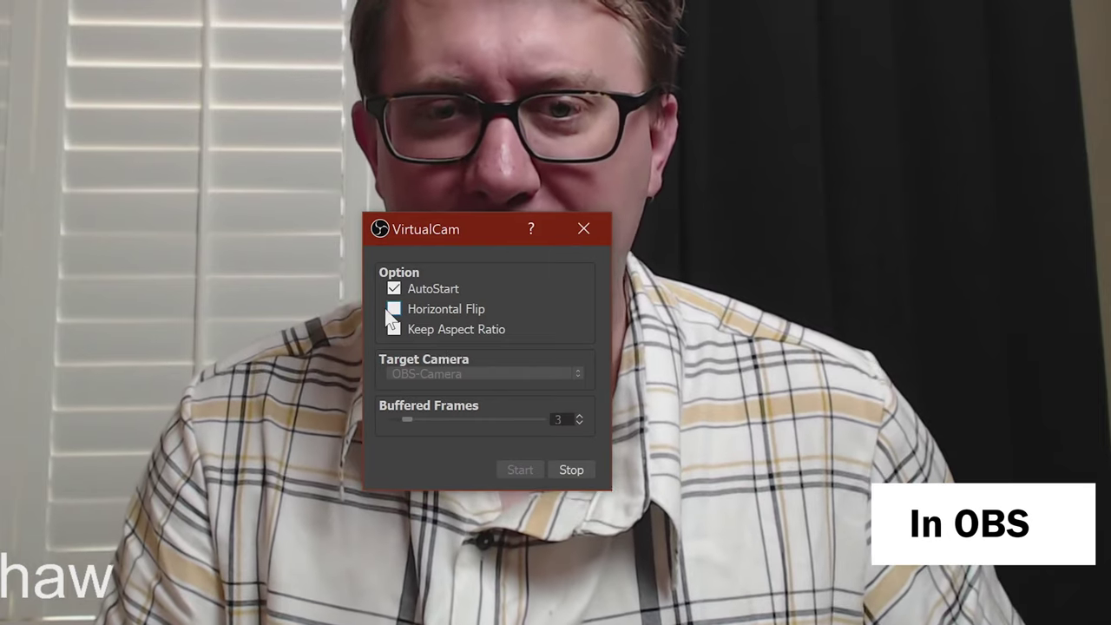
click(393, 310)
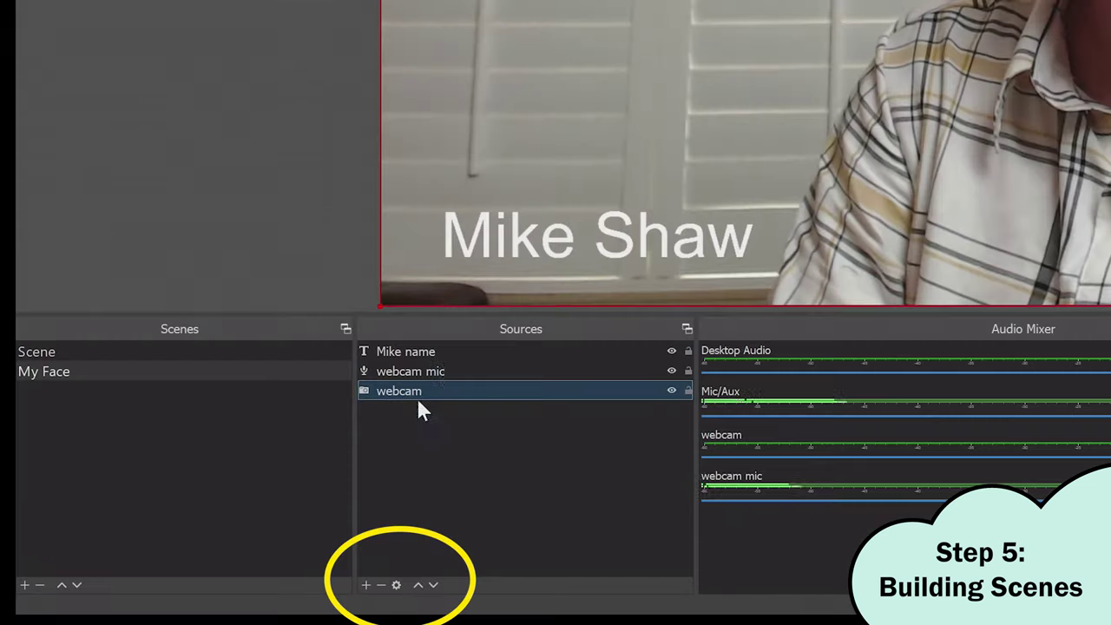
Step: Remove the name caption text source from the scene
click(439, 352)
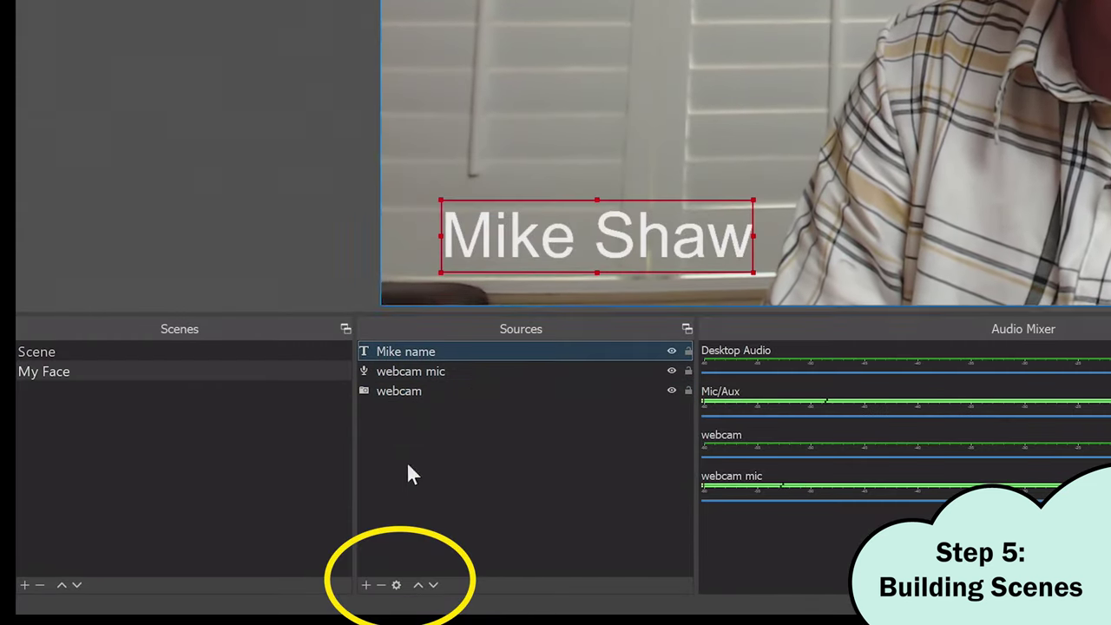
click(380, 589)
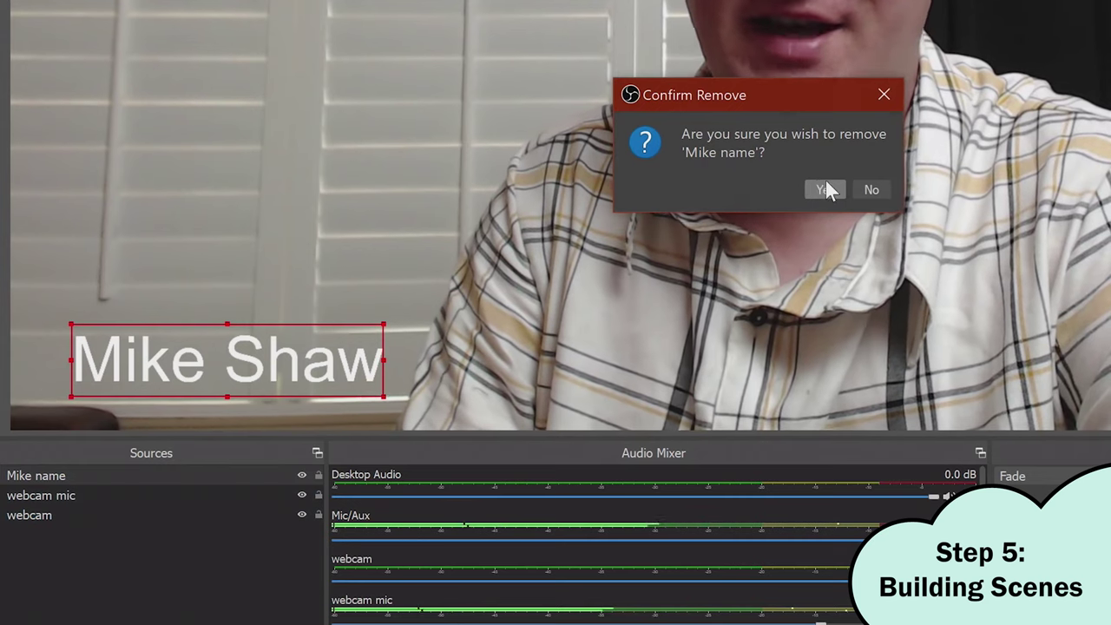
click(825, 189)
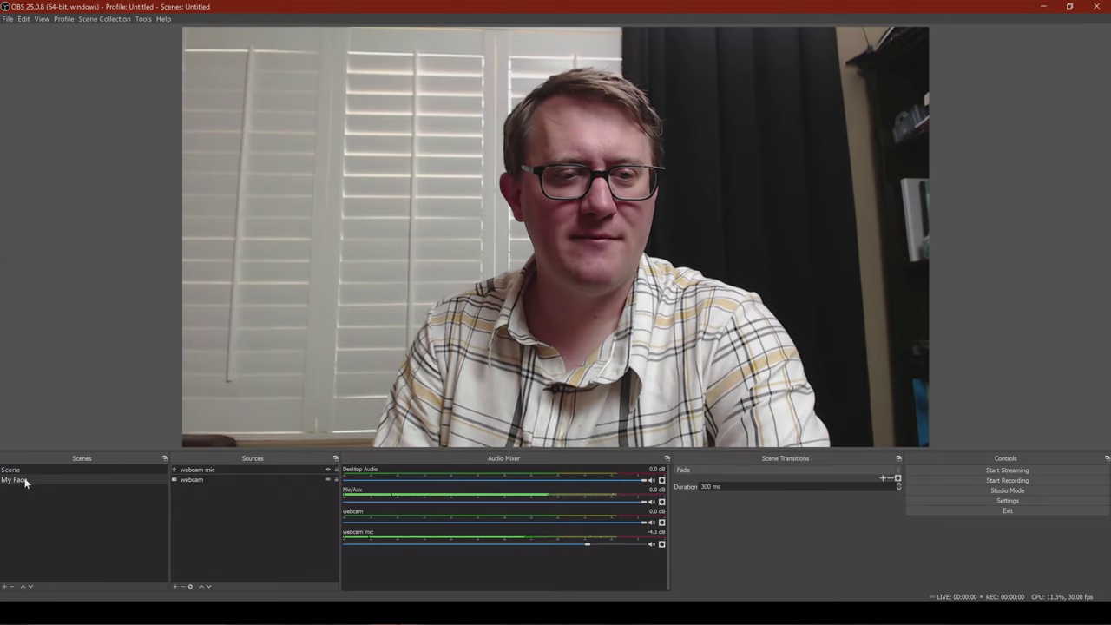
Step: Duplicate the My Face scene as a new scene named present
click(25, 480)
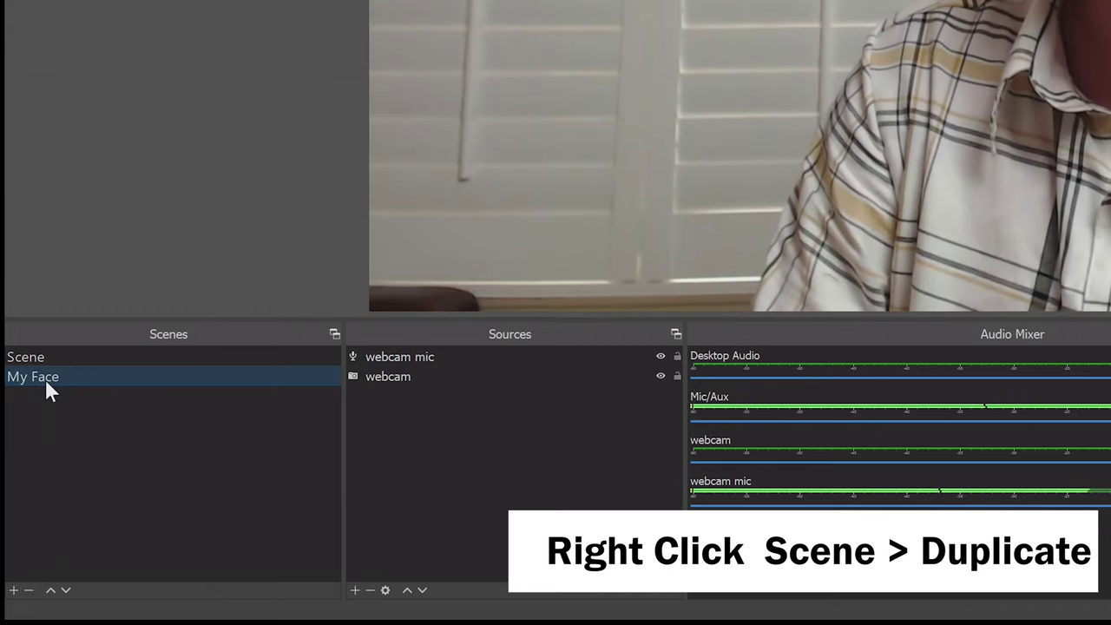
right_click(45, 378)
click(101, 93)
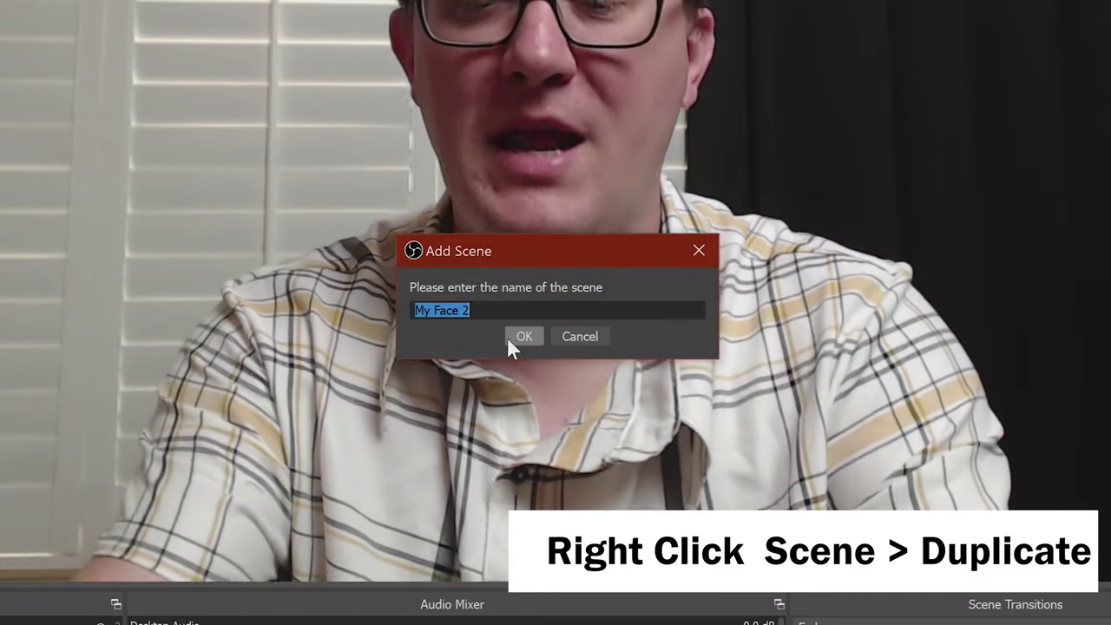
text(present)
click(512, 338)
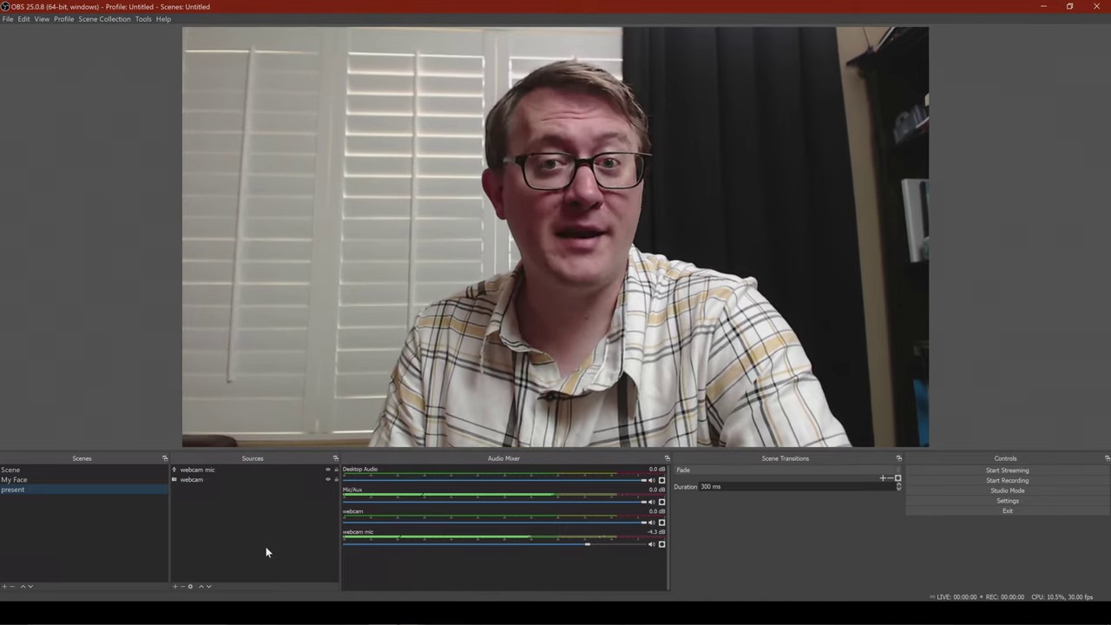
Step: Show the Welcome to PowerPoint deck in Reading View in PowerPoint
key(alt+Tab)
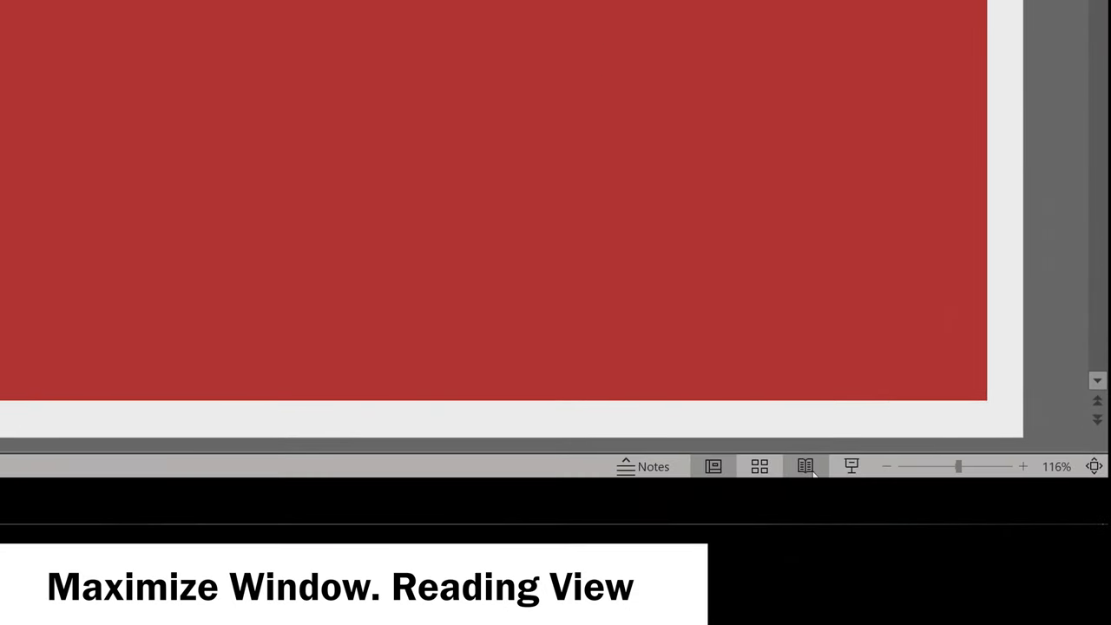
click(812, 469)
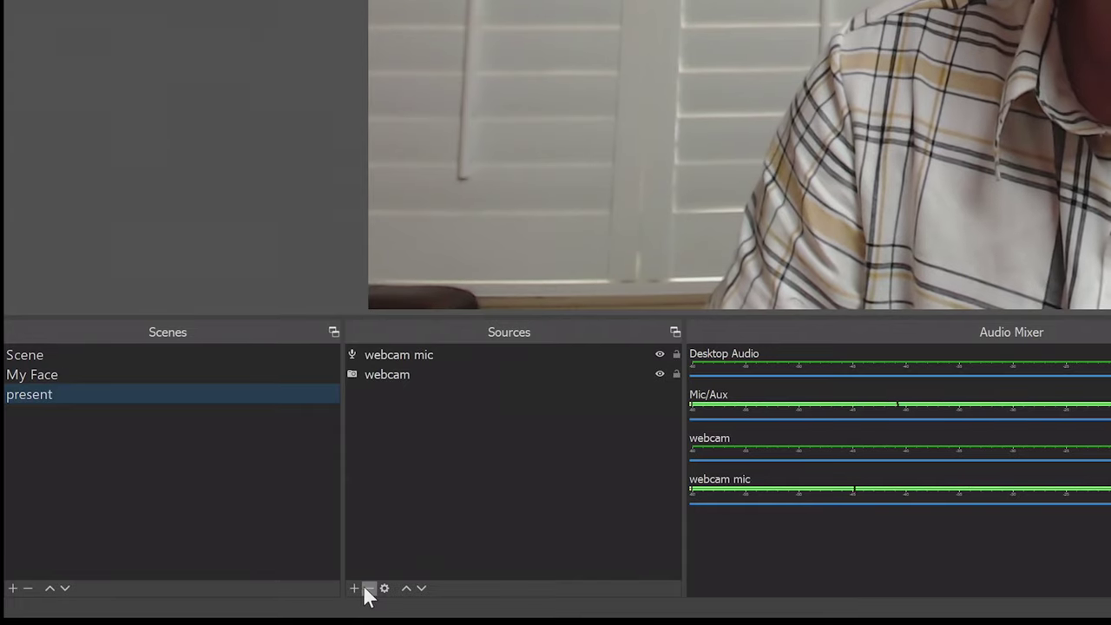
Step: Add a Window Capture source named powerpoint targeting the PowerPoint Slide Show window
click(356, 588)
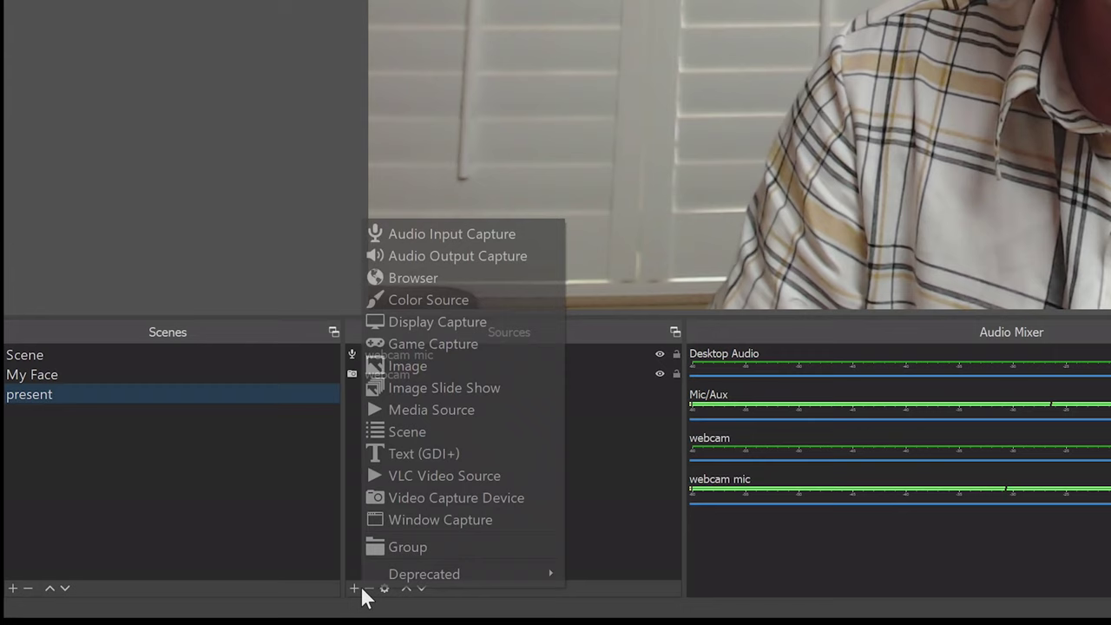
click(461, 519)
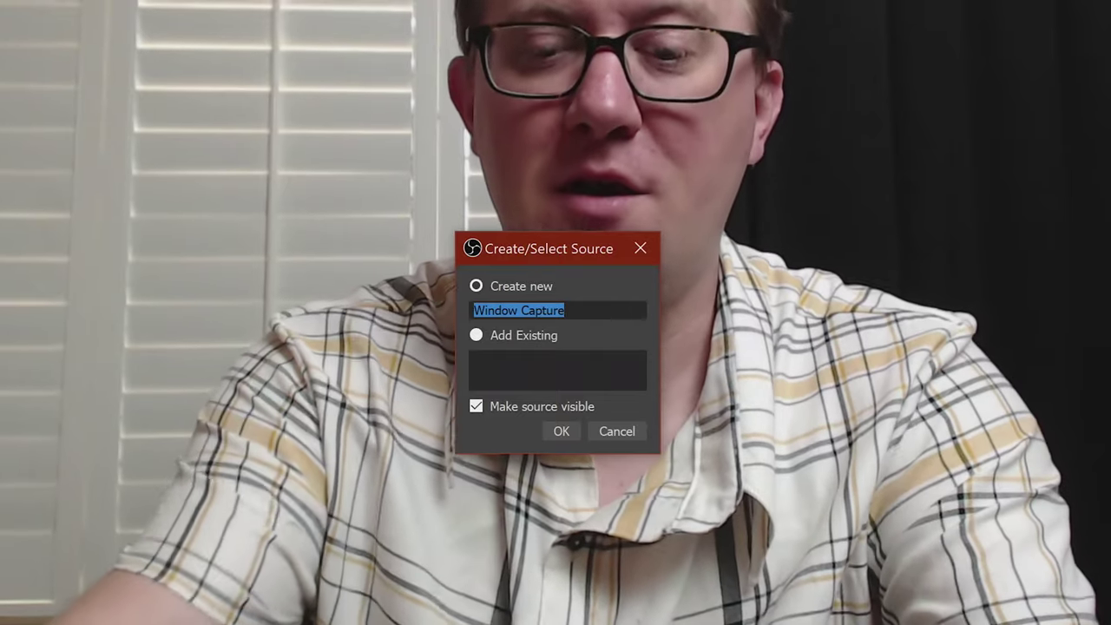
text(powerpoint)
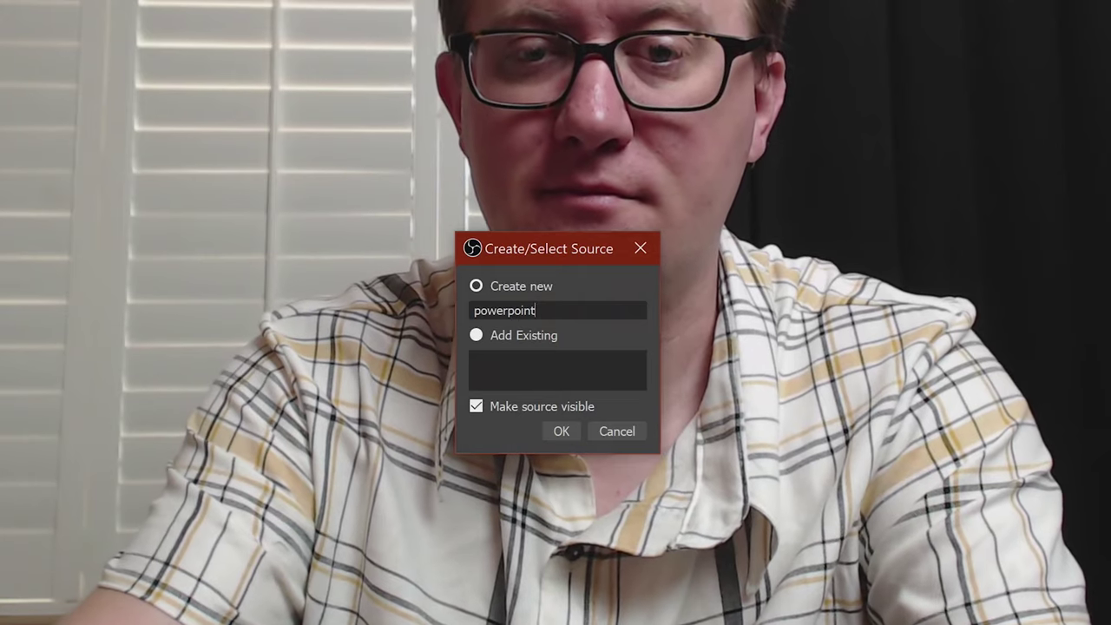
key(Return)
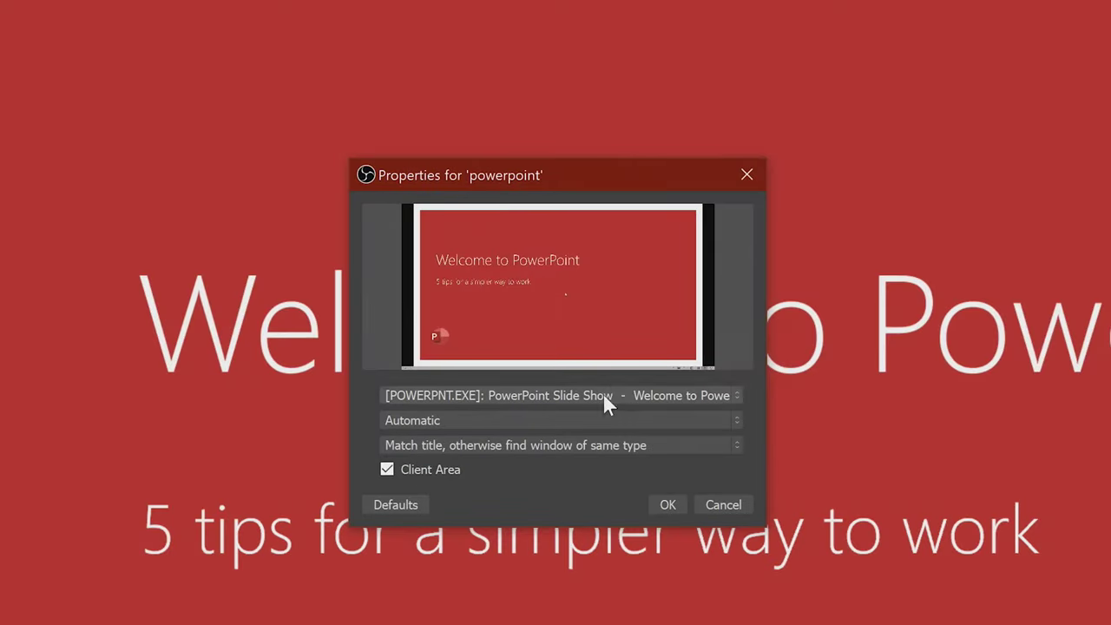
click(554, 396)
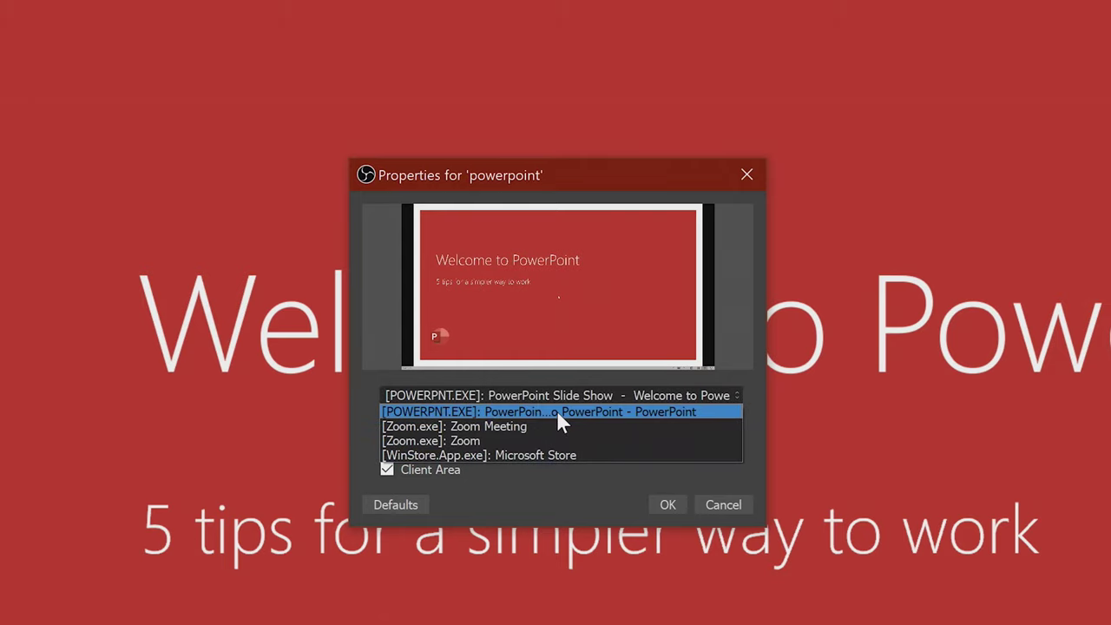
click(556, 411)
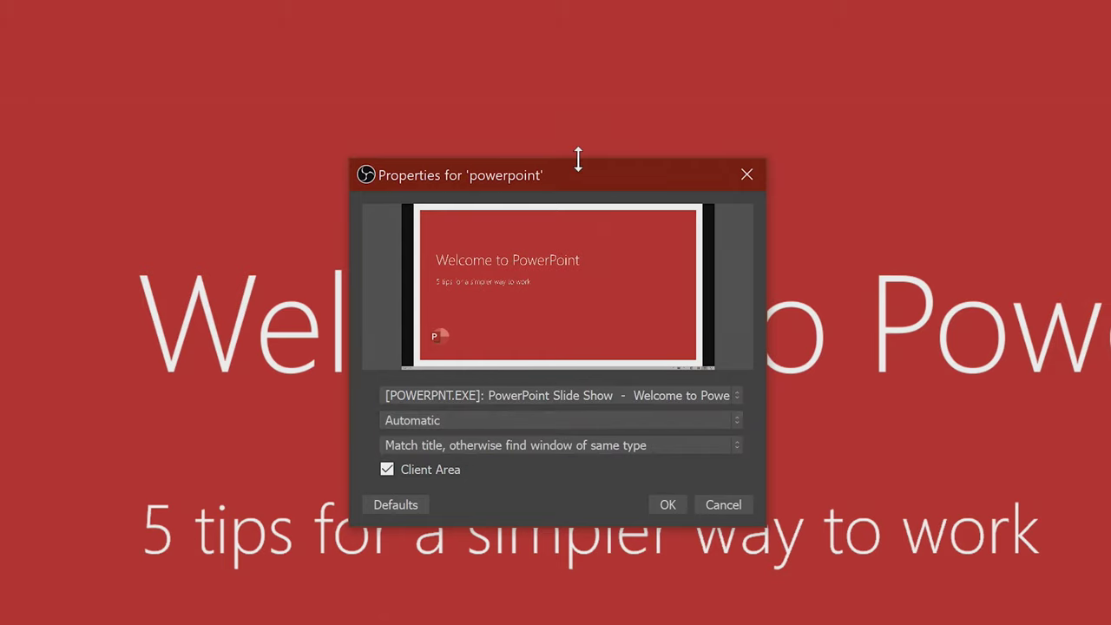
drag(570, 178, 565, 109)
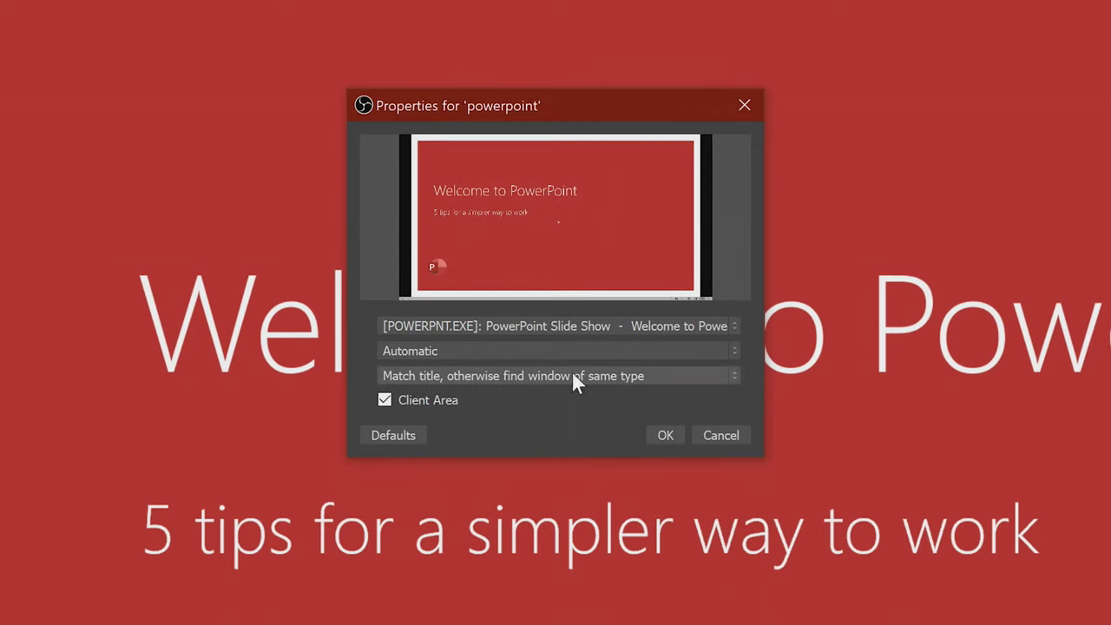
click(665, 436)
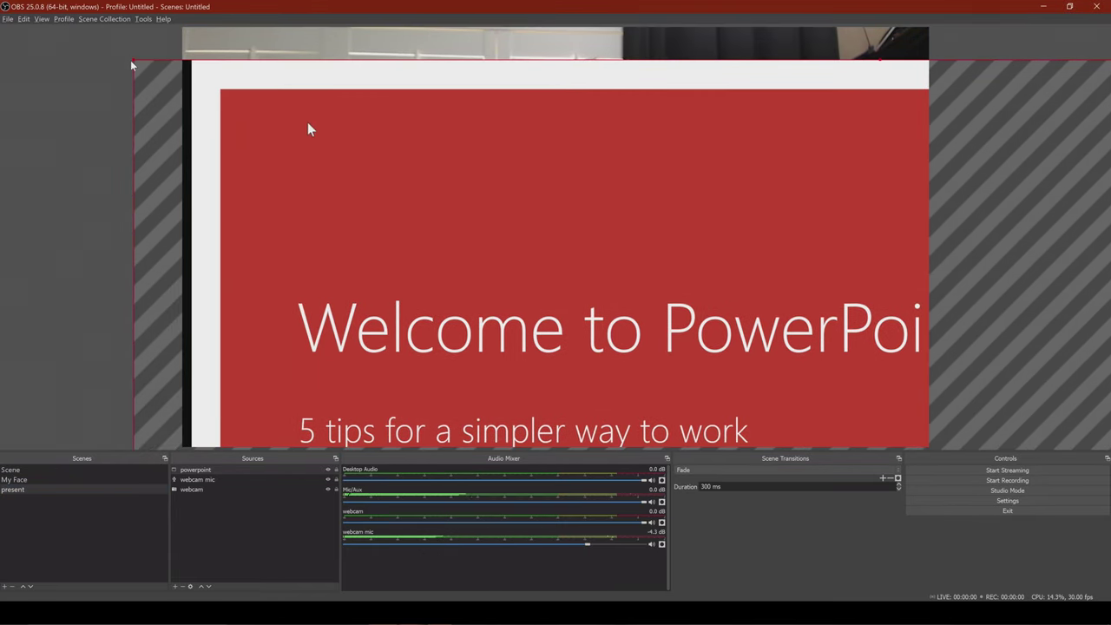
Step: Crop the powerpoint capture into a small top-left panel and advance the slides to Morph
drag(310, 126, 391, 136)
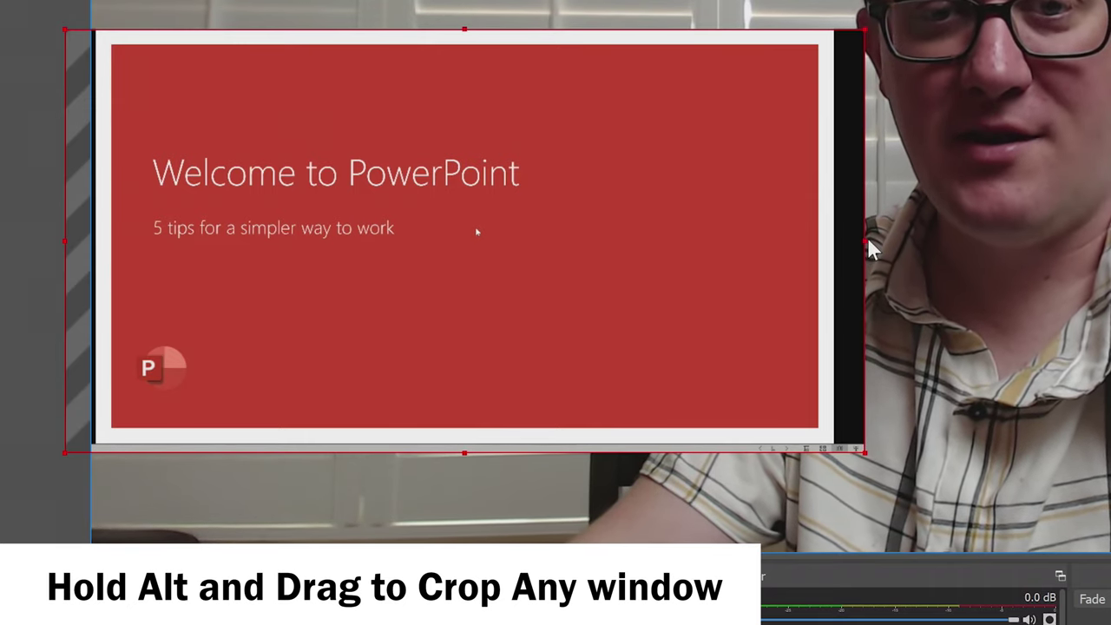
drag(868, 243, 835, 236)
drag(62, 238, 92, 245)
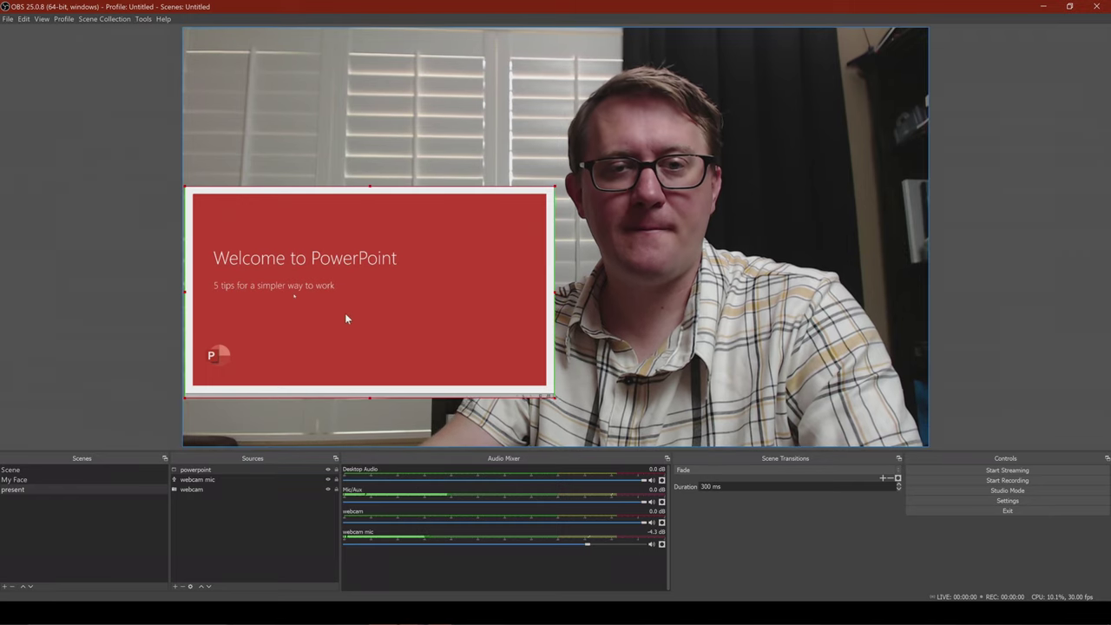
drag(345, 319, 337, 179)
right_click(350, 191)
key(Escape)
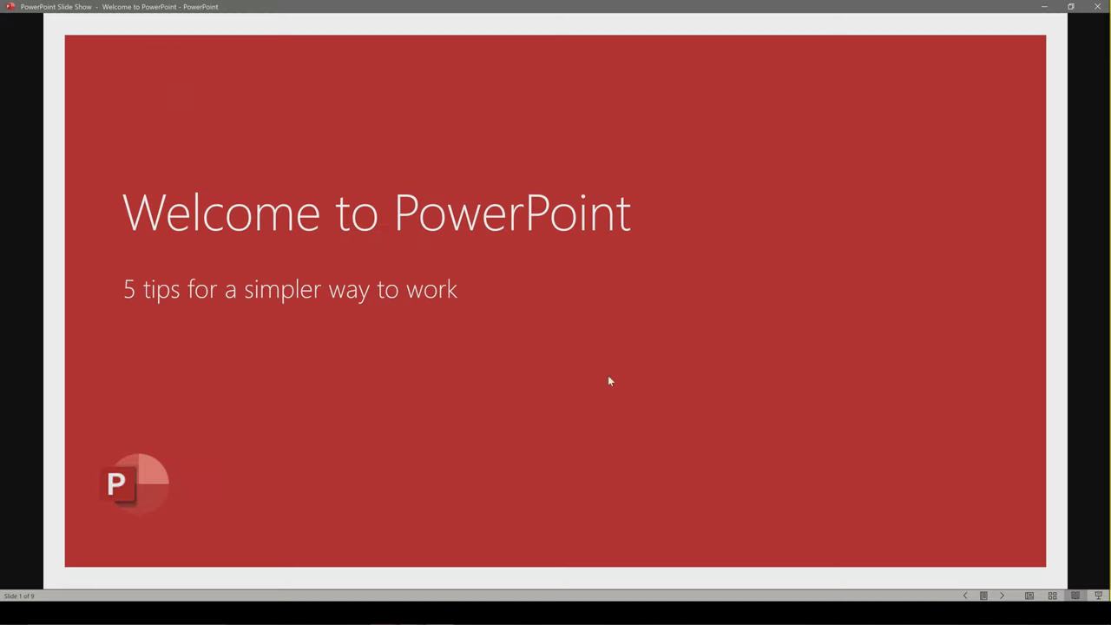
click(674, 353)
click(674, 353)
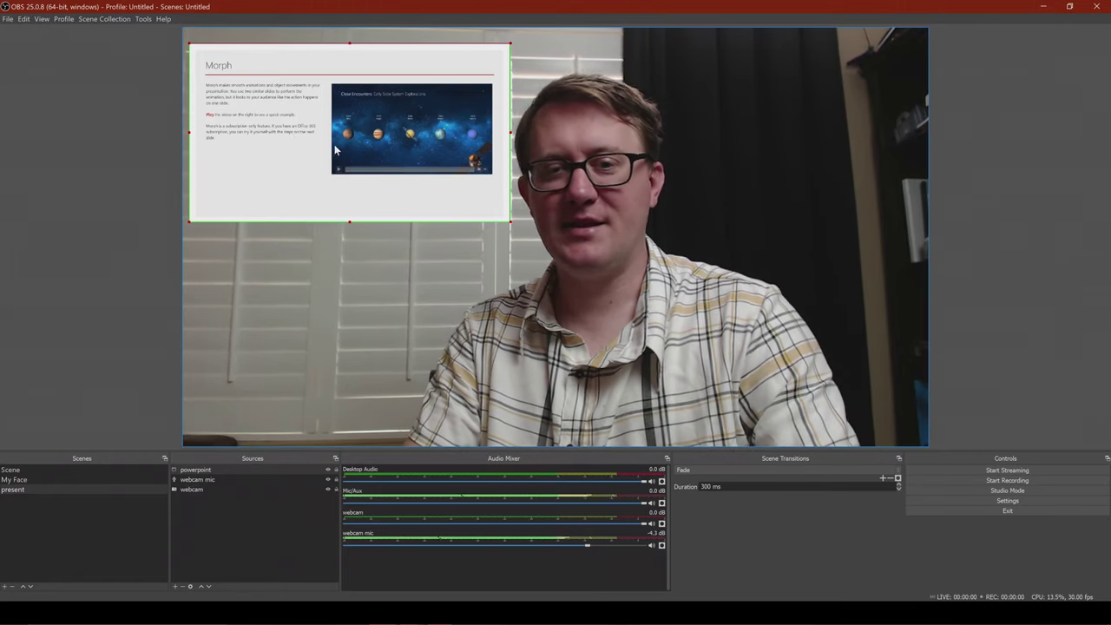
Step: View the Zoom meeting to check the slide panel beside the webcam, then return to OBS
click(413, 613)
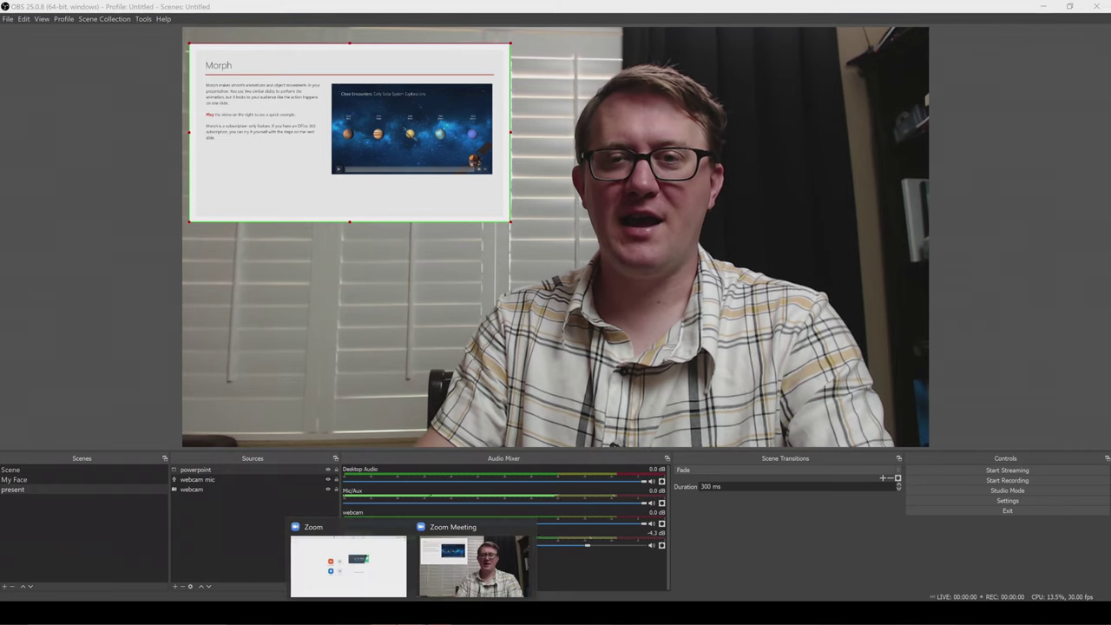
click(443, 570)
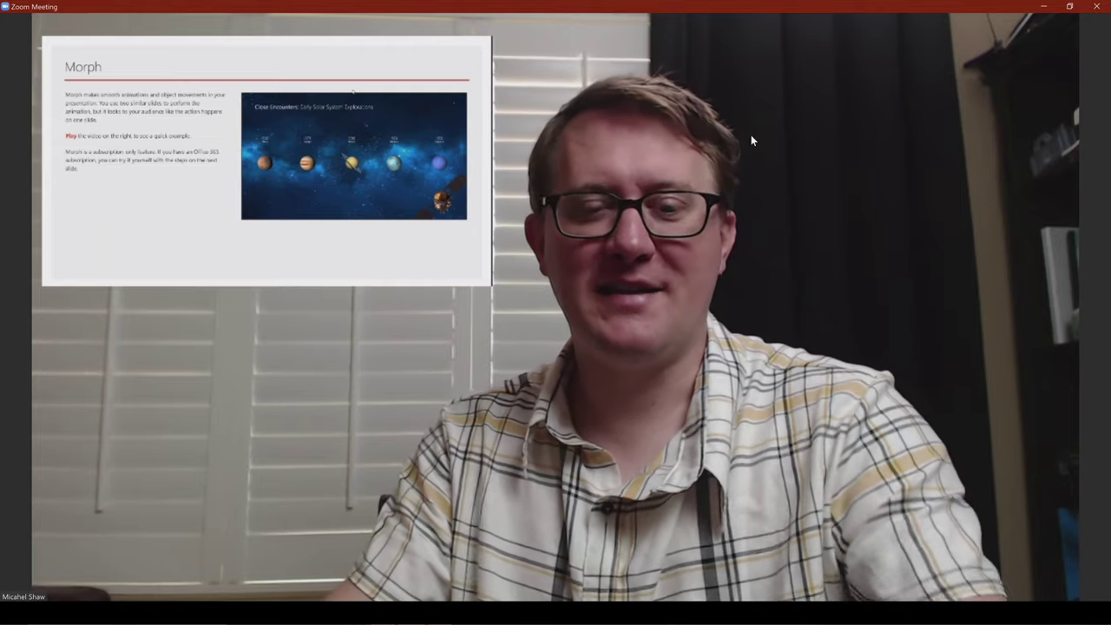
key(alt+Tab)
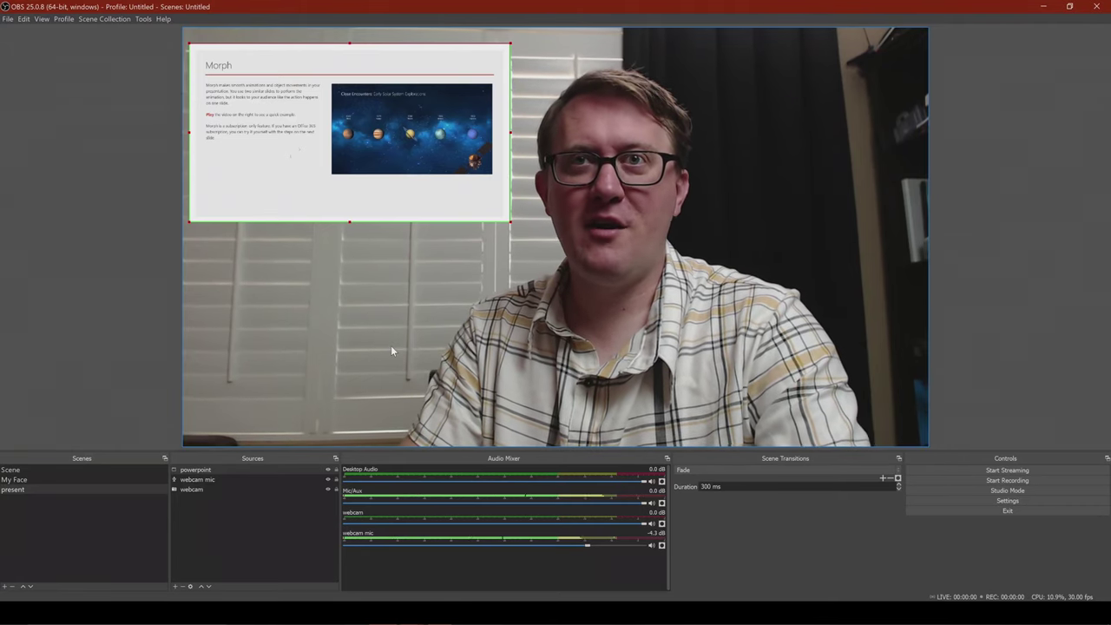
Step: Create a new scene named present small face
right_click(24, 493)
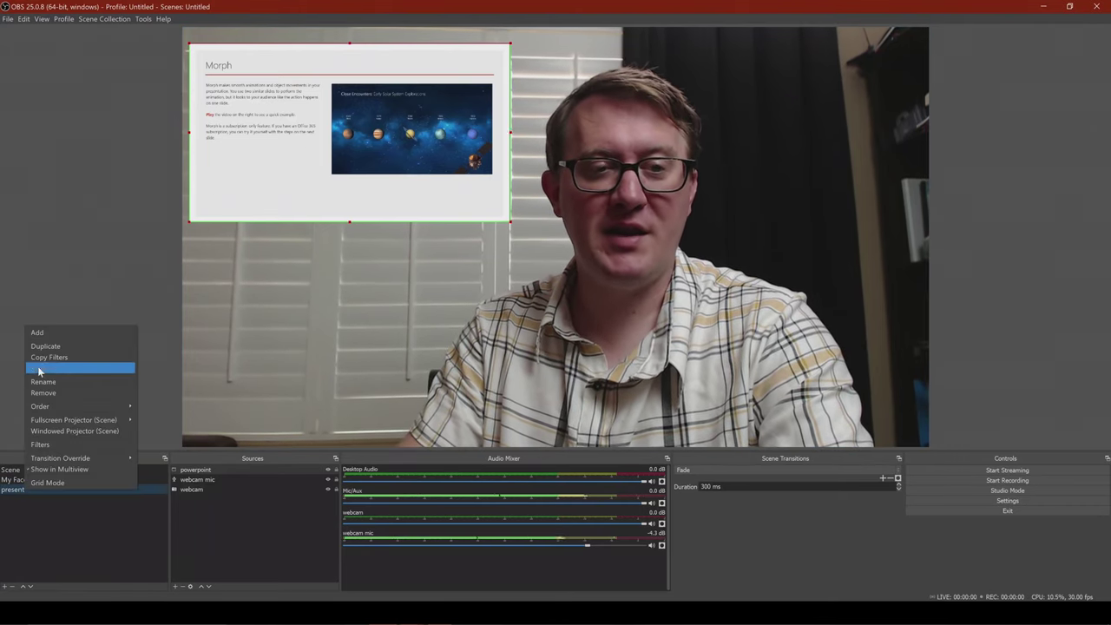
click(54, 344)
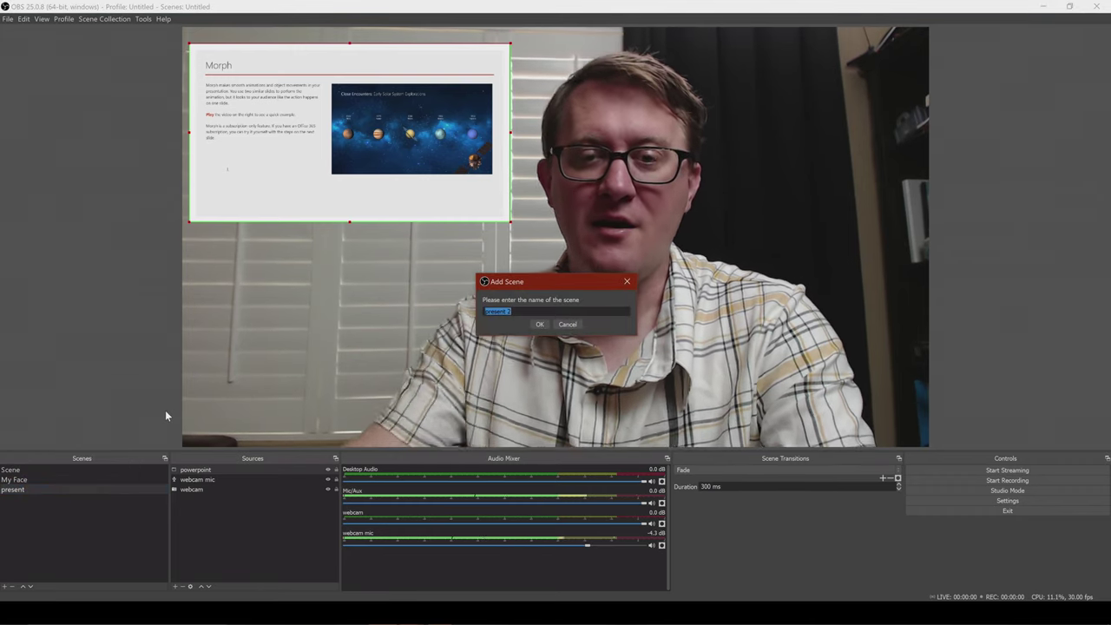
text(present small face)
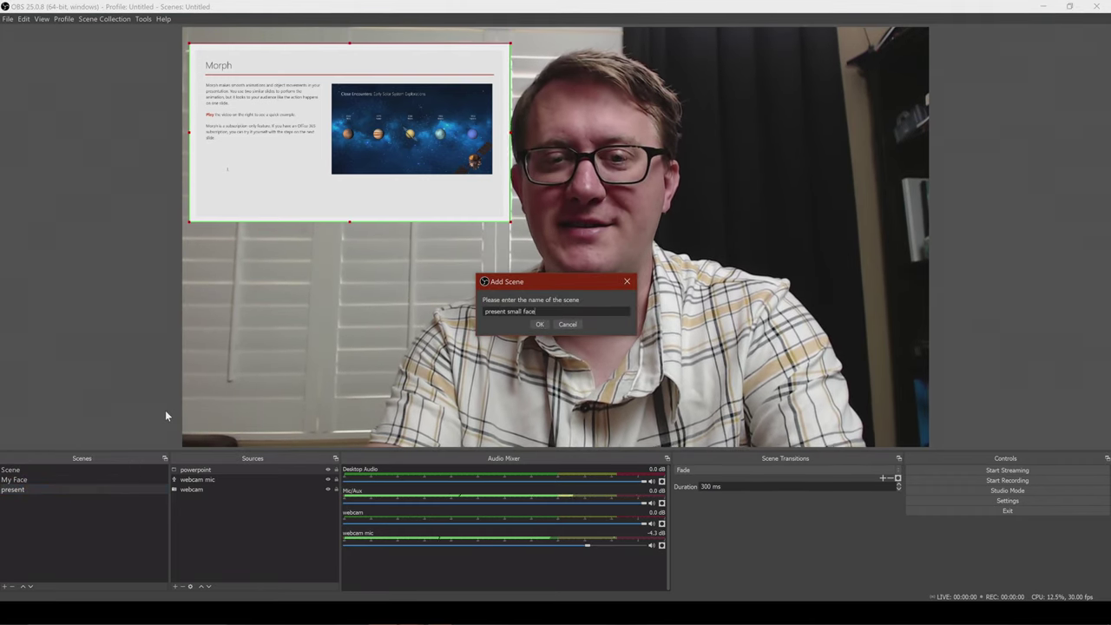
key(Return)
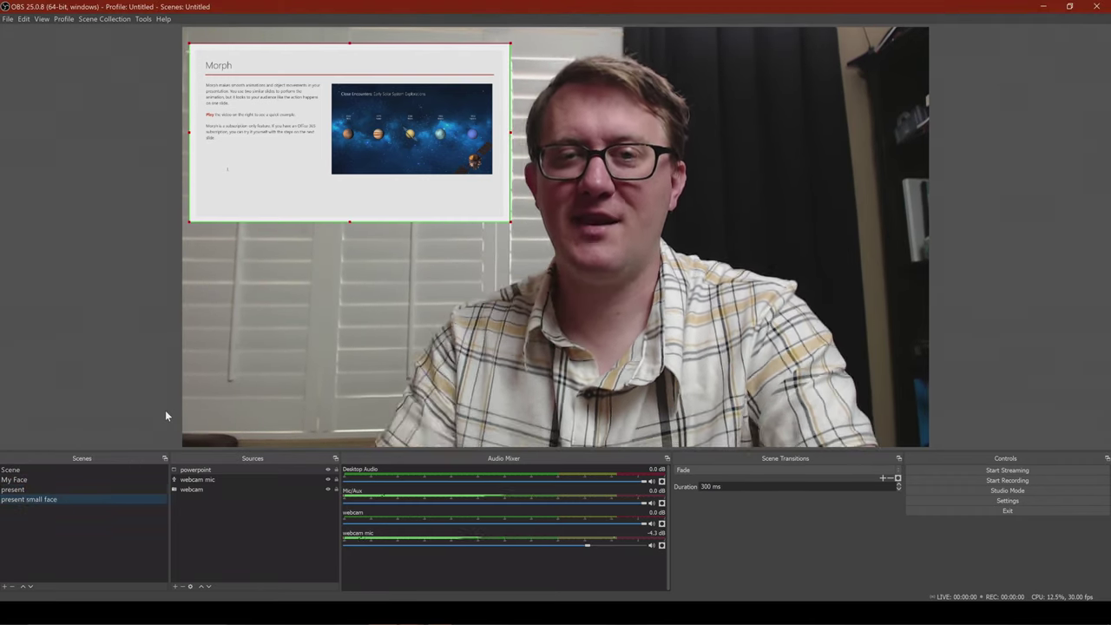
Step: Stretch the slide to fill the canvas and place a small webcam box in front at bottom-left
drag(382, 128, 767, 315)
click(653, 187)
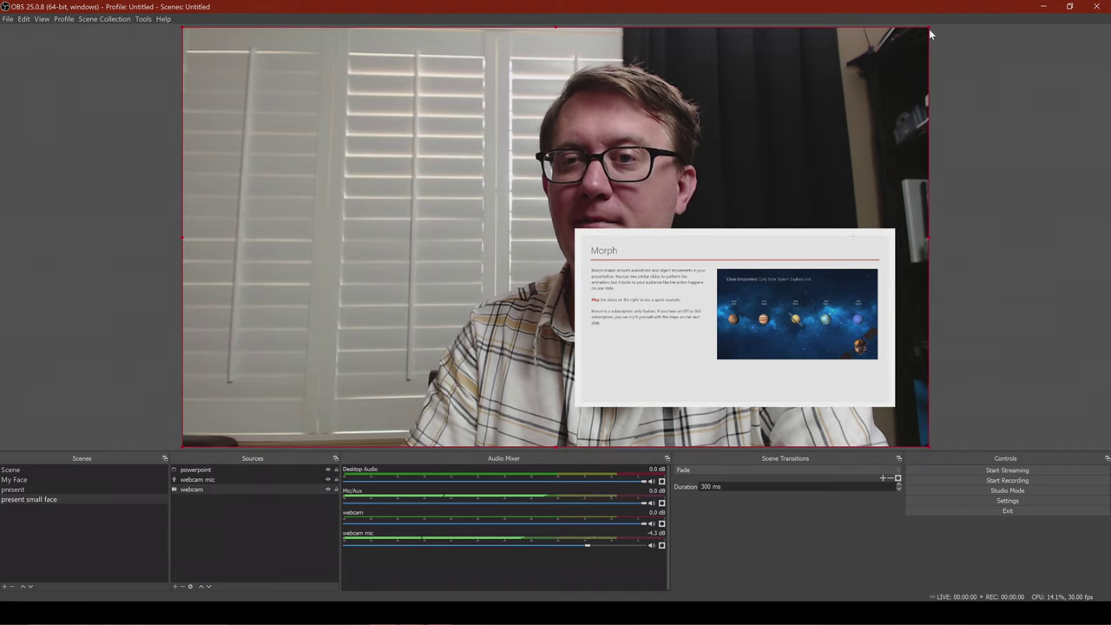
drag(929, 29, 352, 337)
drag(744, 277, 351, 77)
drag(504, 206, 923, 449)
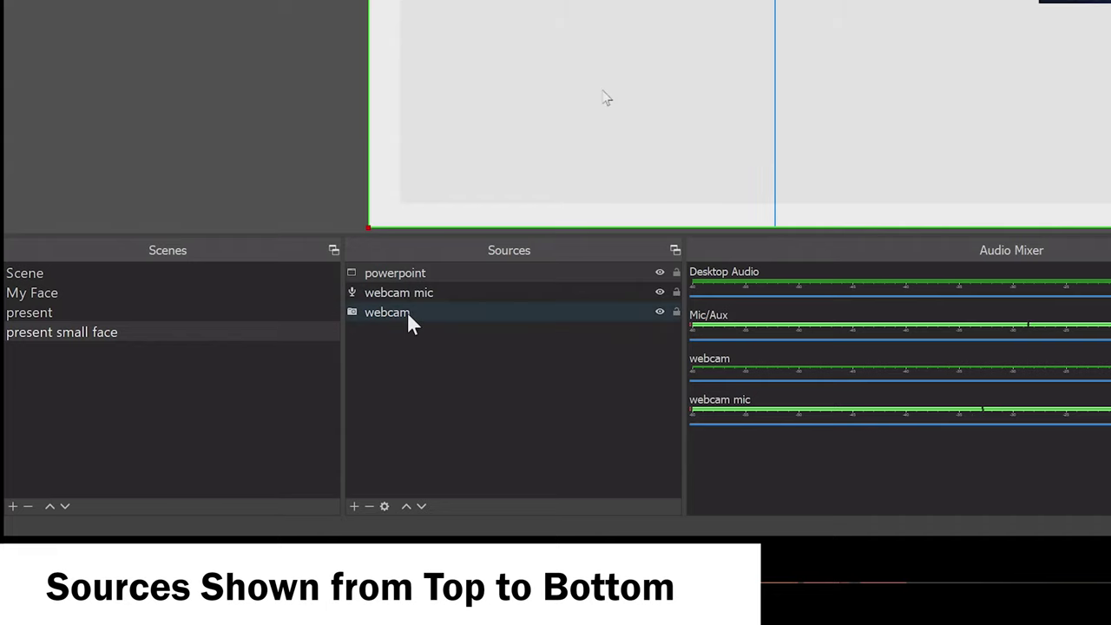
drag(409, 314, 410, 272)
drag(777, 2, 896, 0)
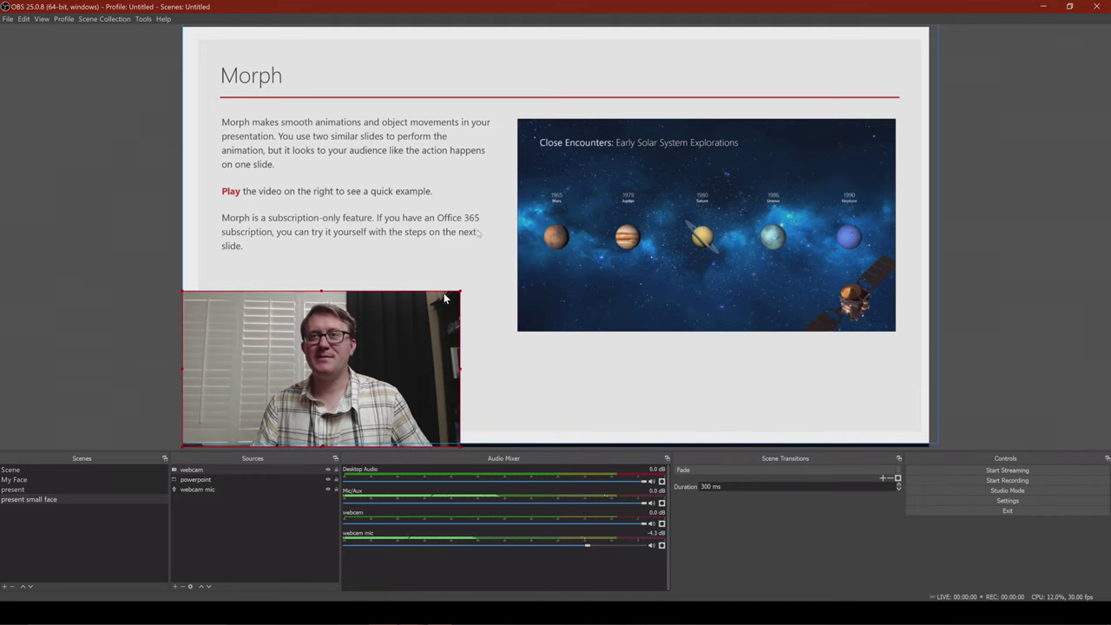
Step: Keep the PowerPoint slide show window maximized, then select the My Face scene in OBS
key(alt+Tab)
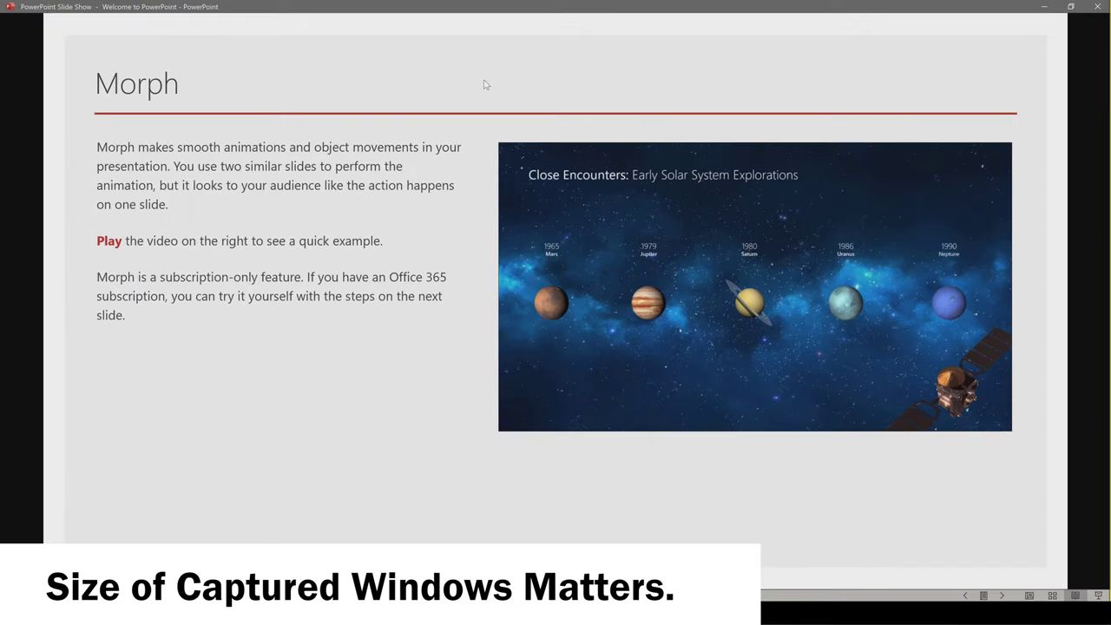
drag(944, 5, 768, 92)
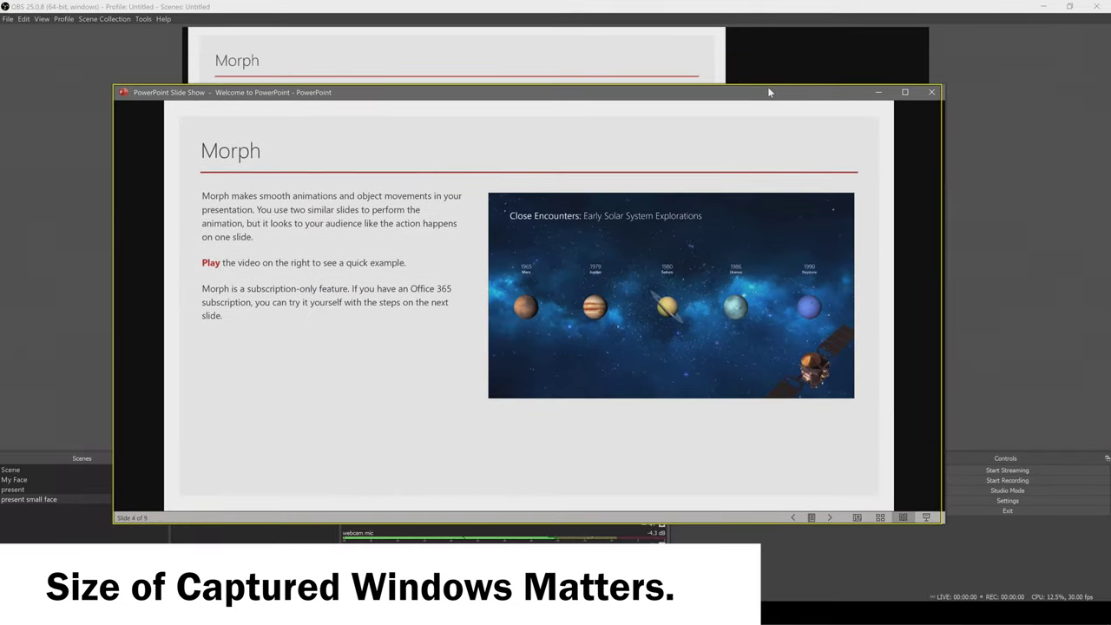
click(735, 5)
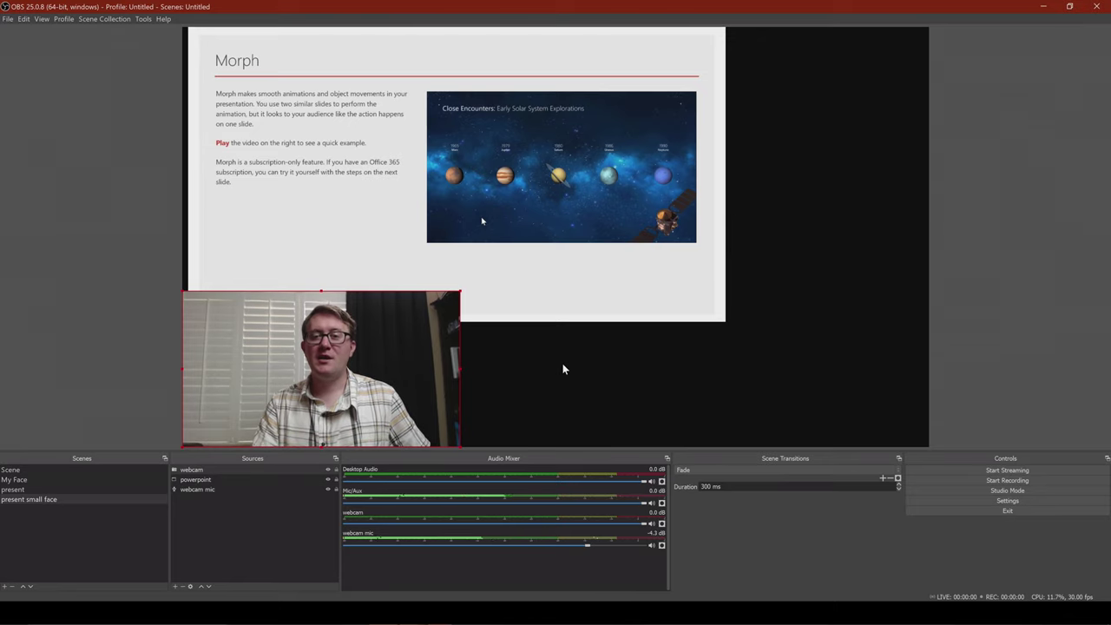
key(alt+Tab)
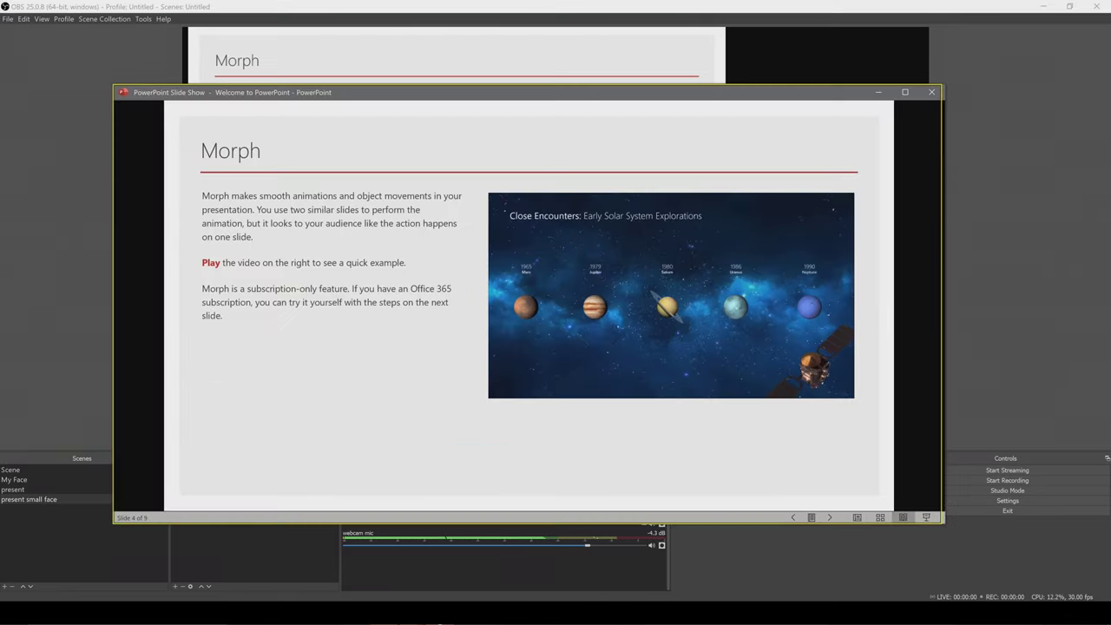
click(905, 92)
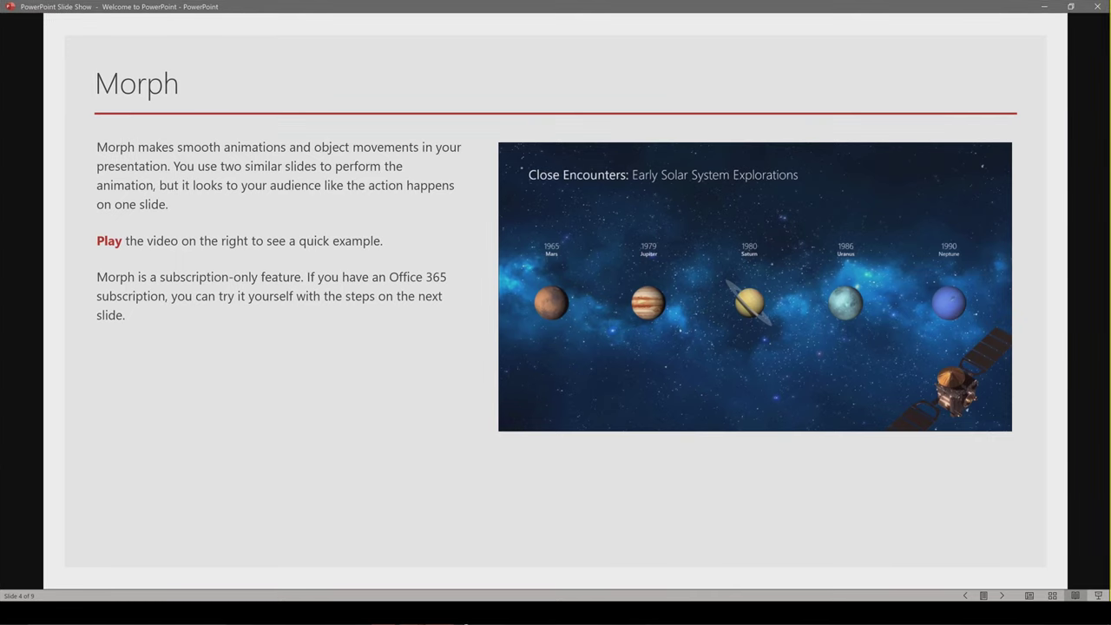
key(alt+Tab)
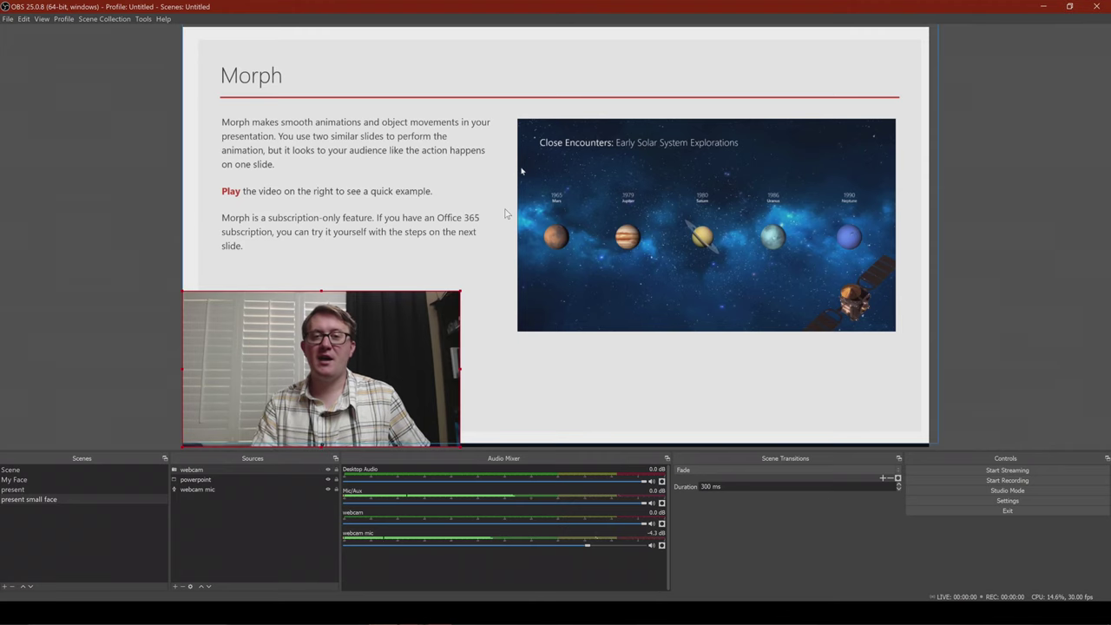
click(56, 470)
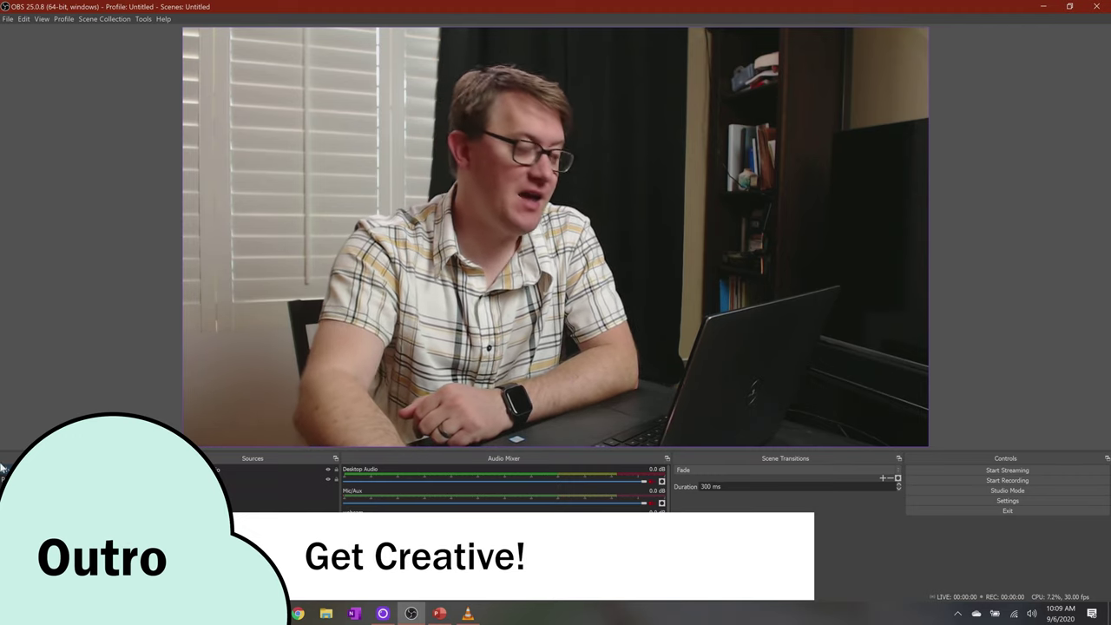
Step: Assign Ctrl+1 to switch to My face and Ctrl+2 to switch to Present in Hotkeys settings
click(8, 479)
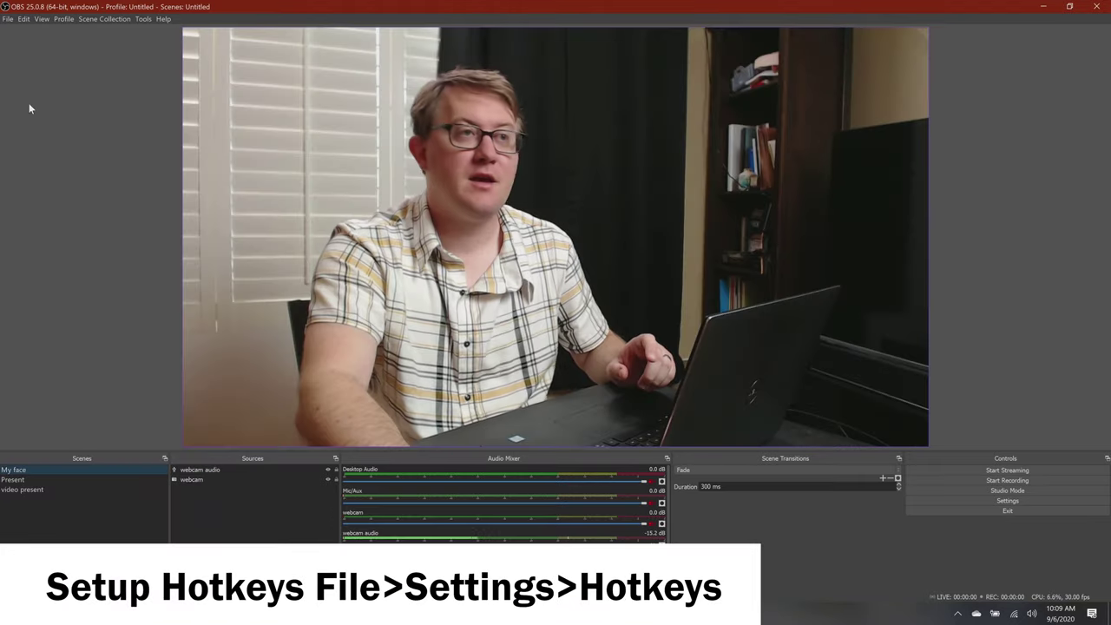
click(8, 18)
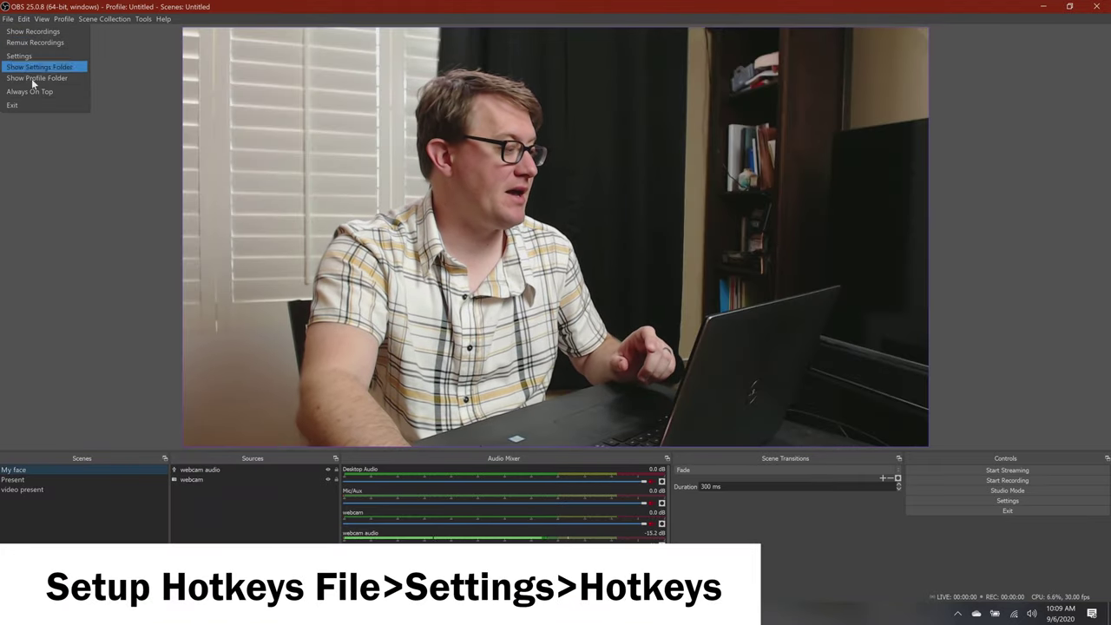
click(25, 56)
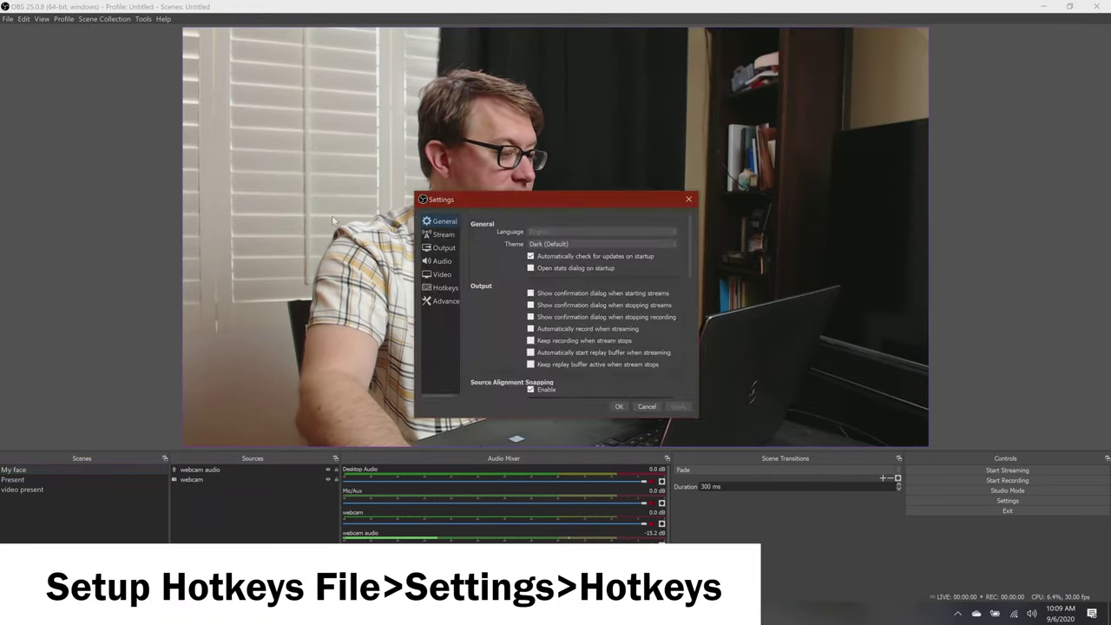
click(443, 287)
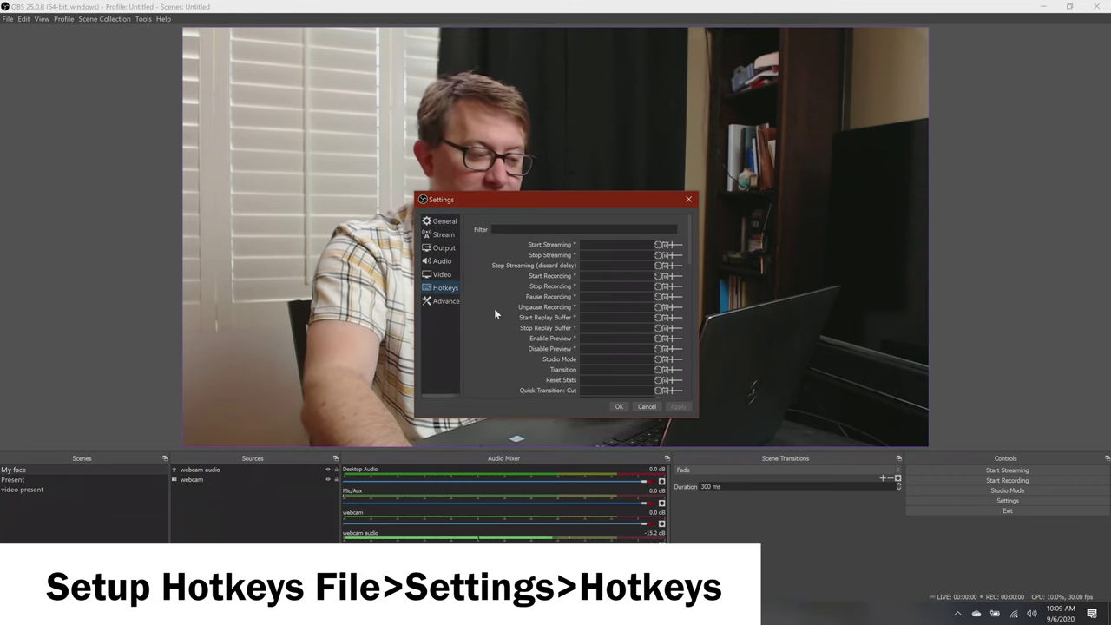
scroll(494, 308, down, 7)
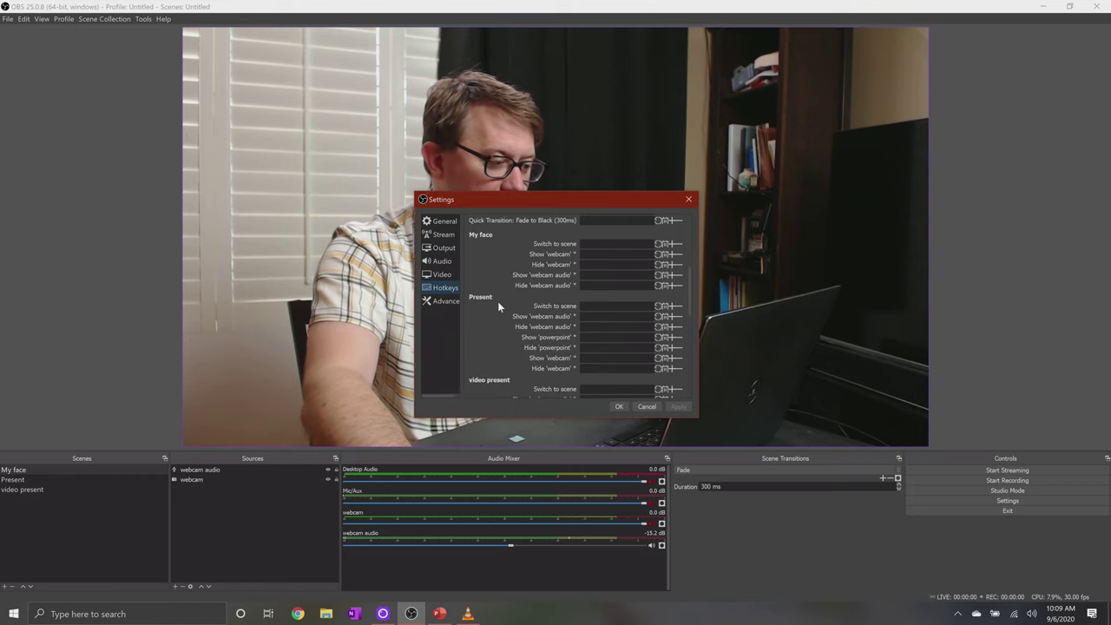
click(608, 244)
key(ctrl)
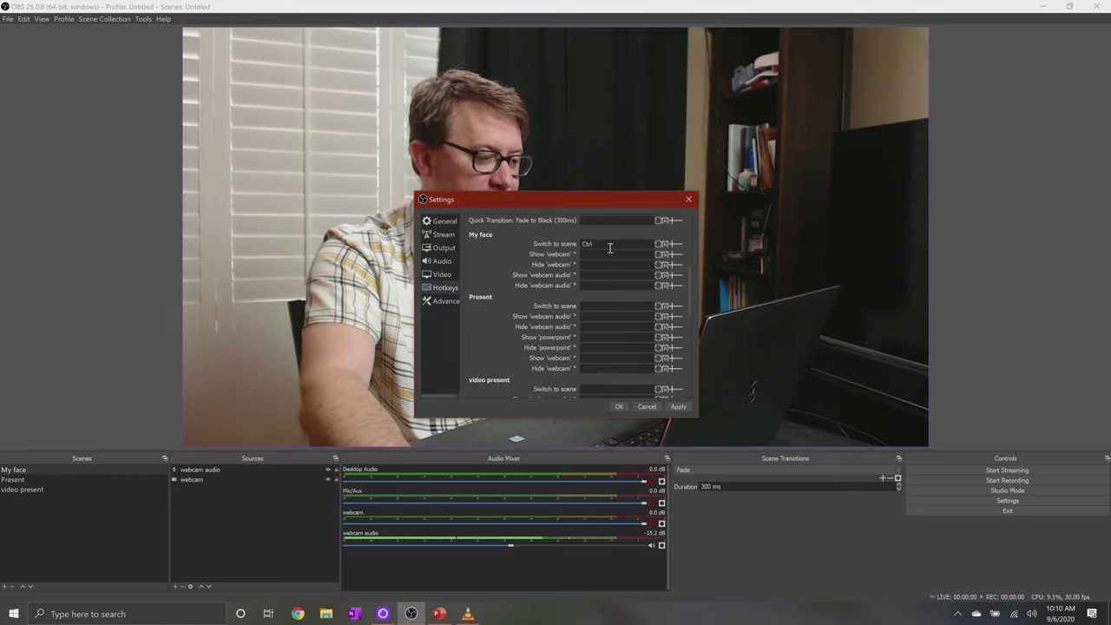
key(ctrl+1)
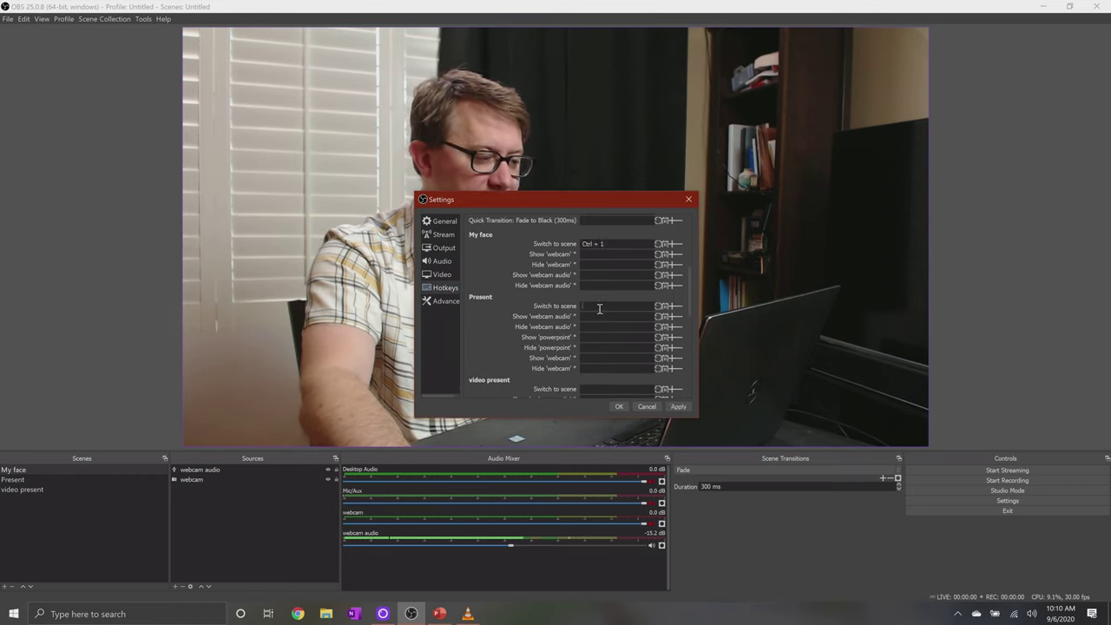
key(ctrl+2)
scroll(606, 346, down, 1)
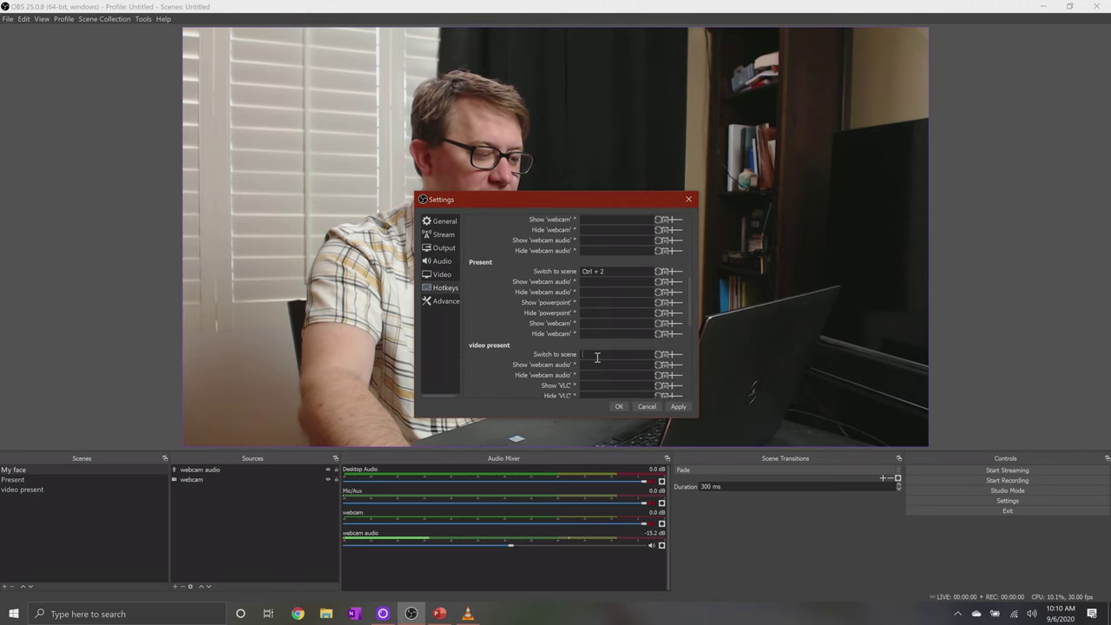
click(619, 408)
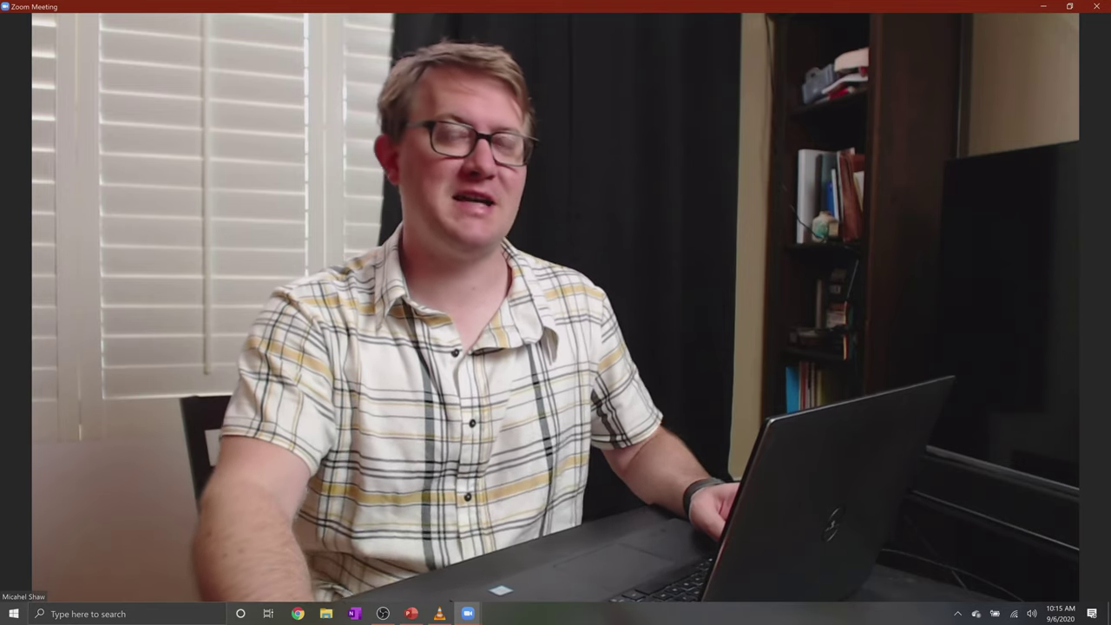
Step: Switch the Zoom meeting feed to the Present scene with Ctrl+2, showing the Lighting Fundamentals slide with webcam inset
mouse_move(1022, 271)
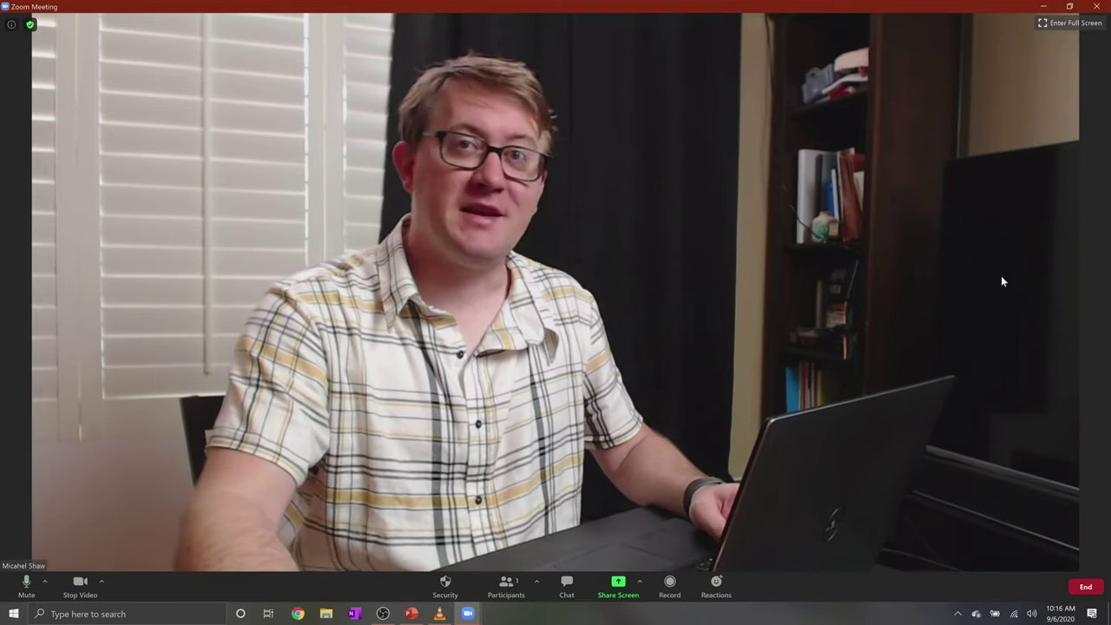
key(ctrl+2)
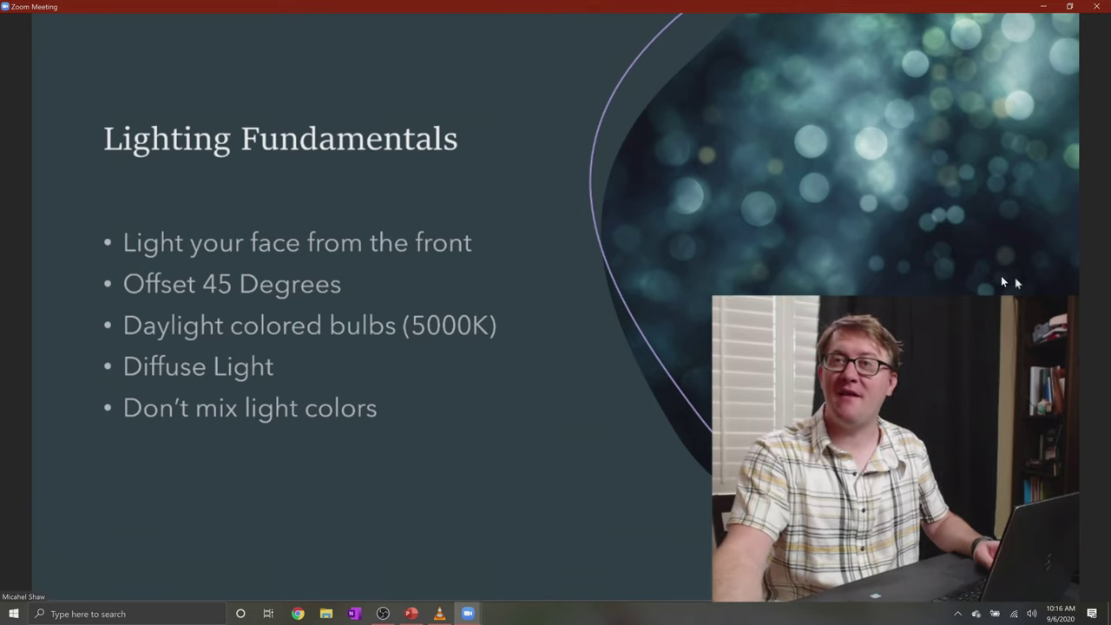
mouse_move(660, 462)
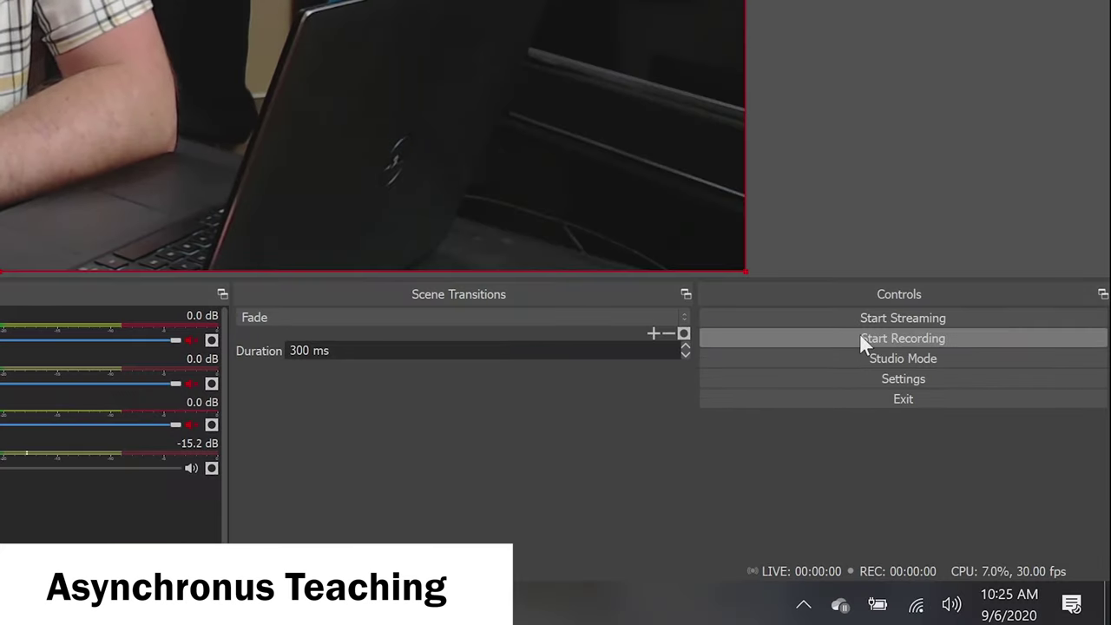
Step: Record about five seconds of the My face webcam scene, then stop recording
click(862, 338)
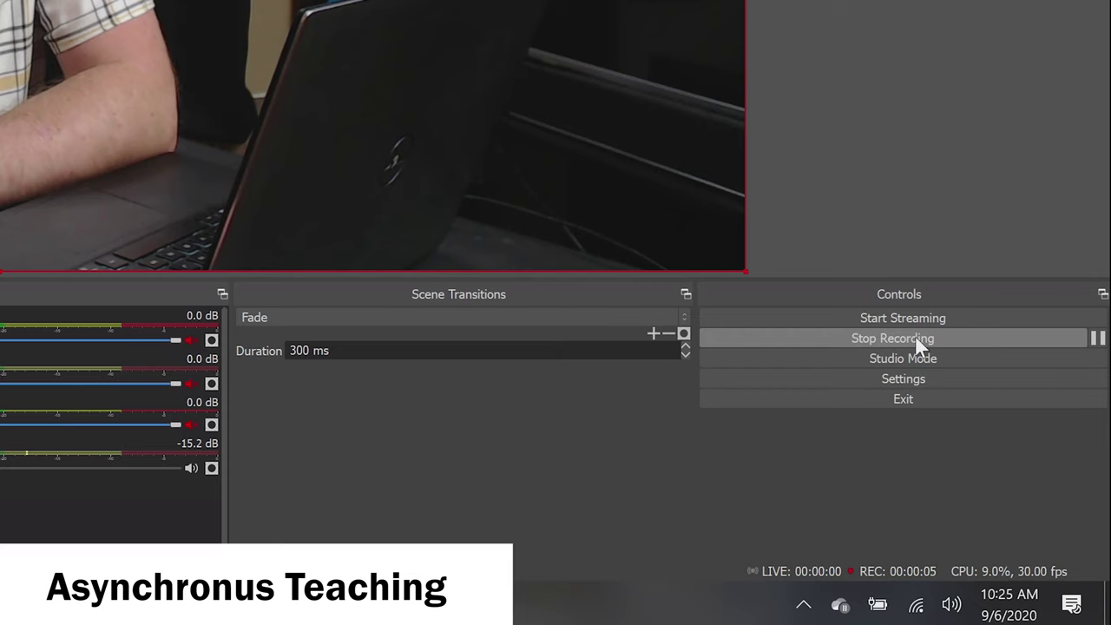
click(916, 339)
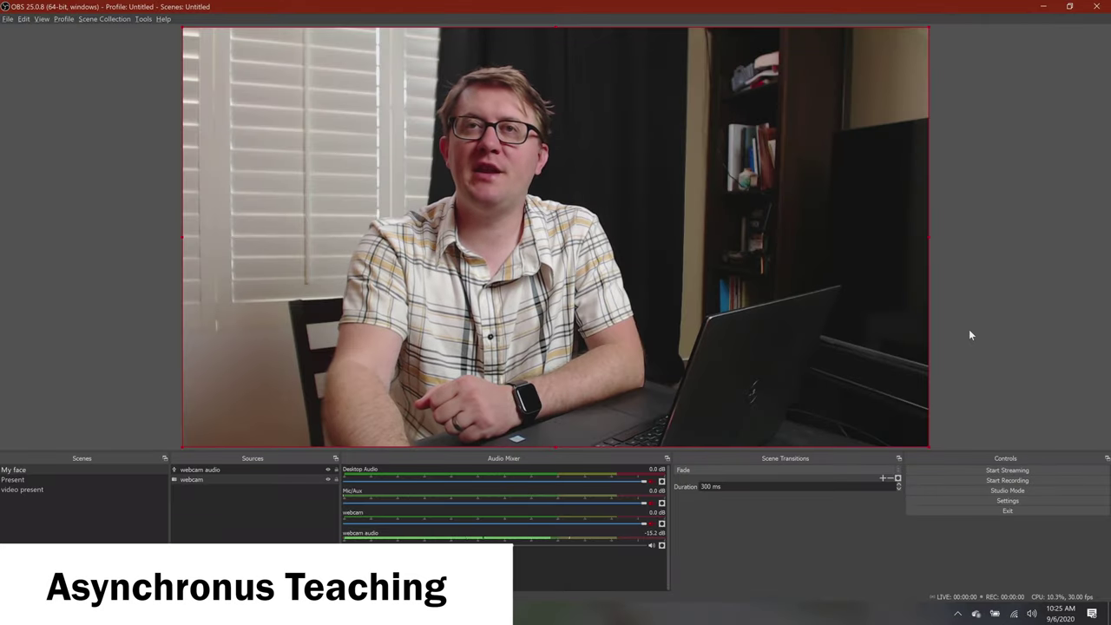